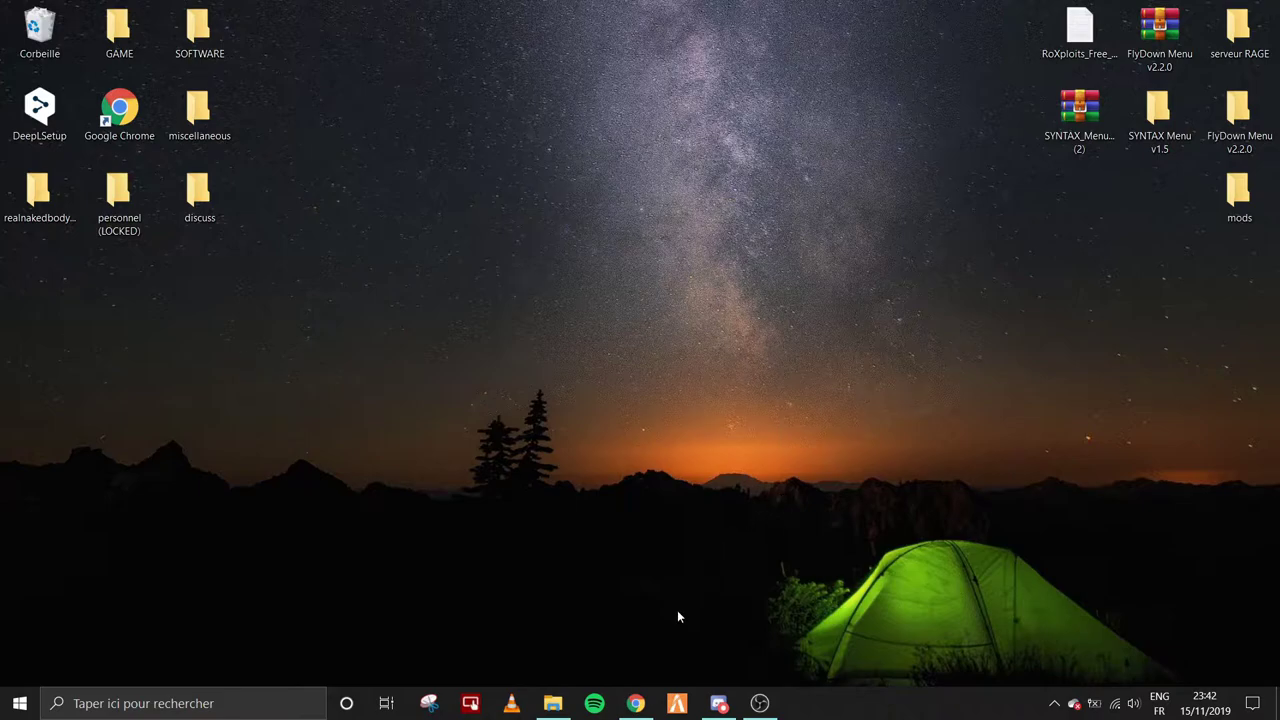
Open Google Chrome and search Google for bluestacks
{"action": "left_click", "coordinate": [635, 703]}
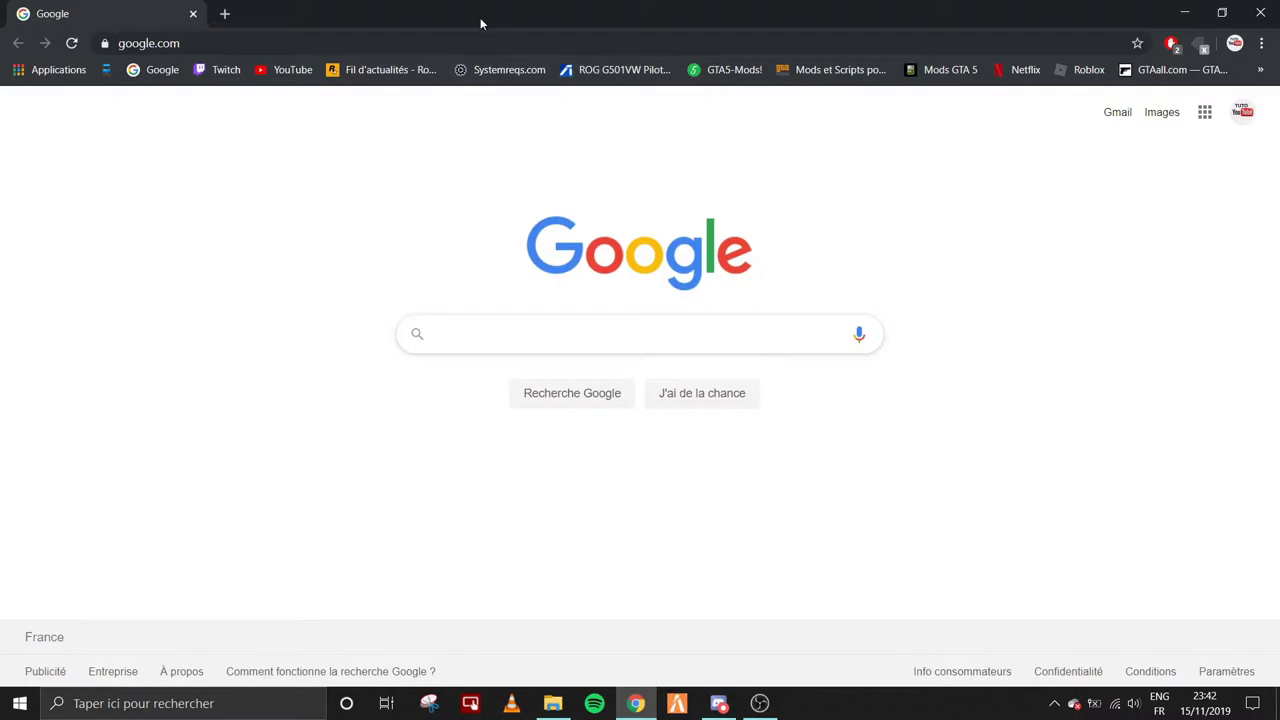
{"action": "left_click", "coordinate": [562, 328]}
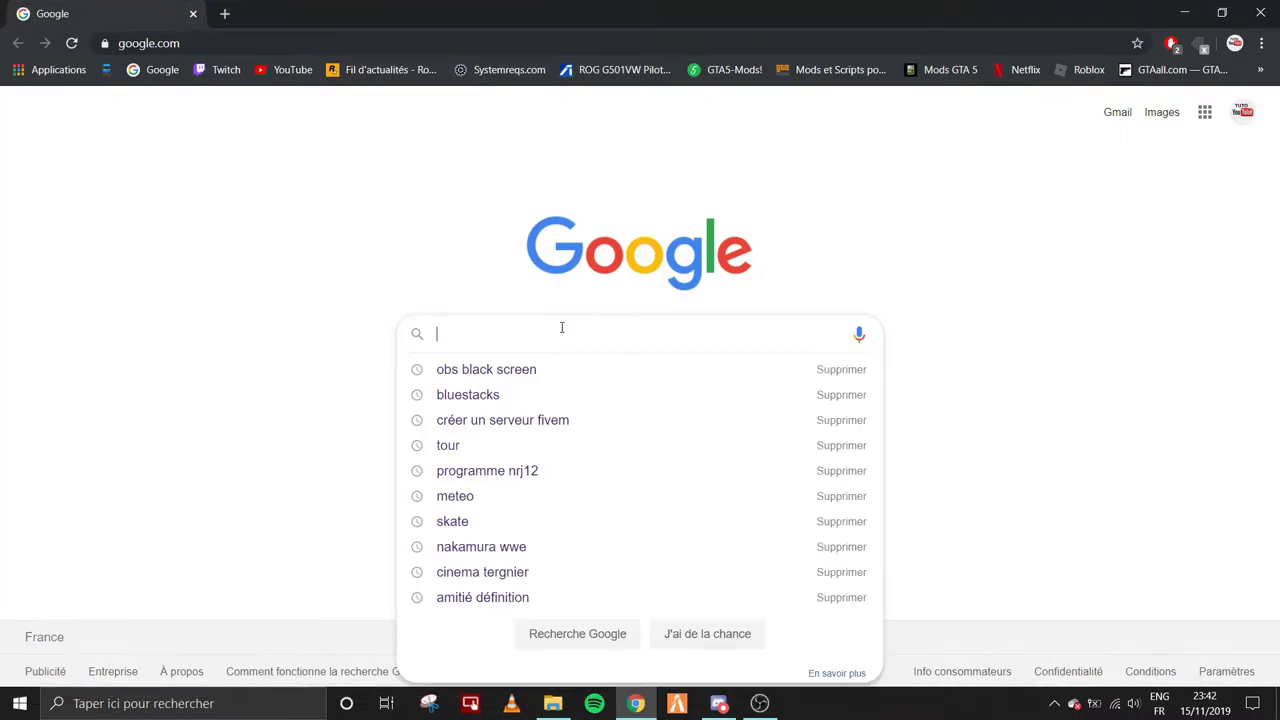
{"action": "type", "text": "bl"}
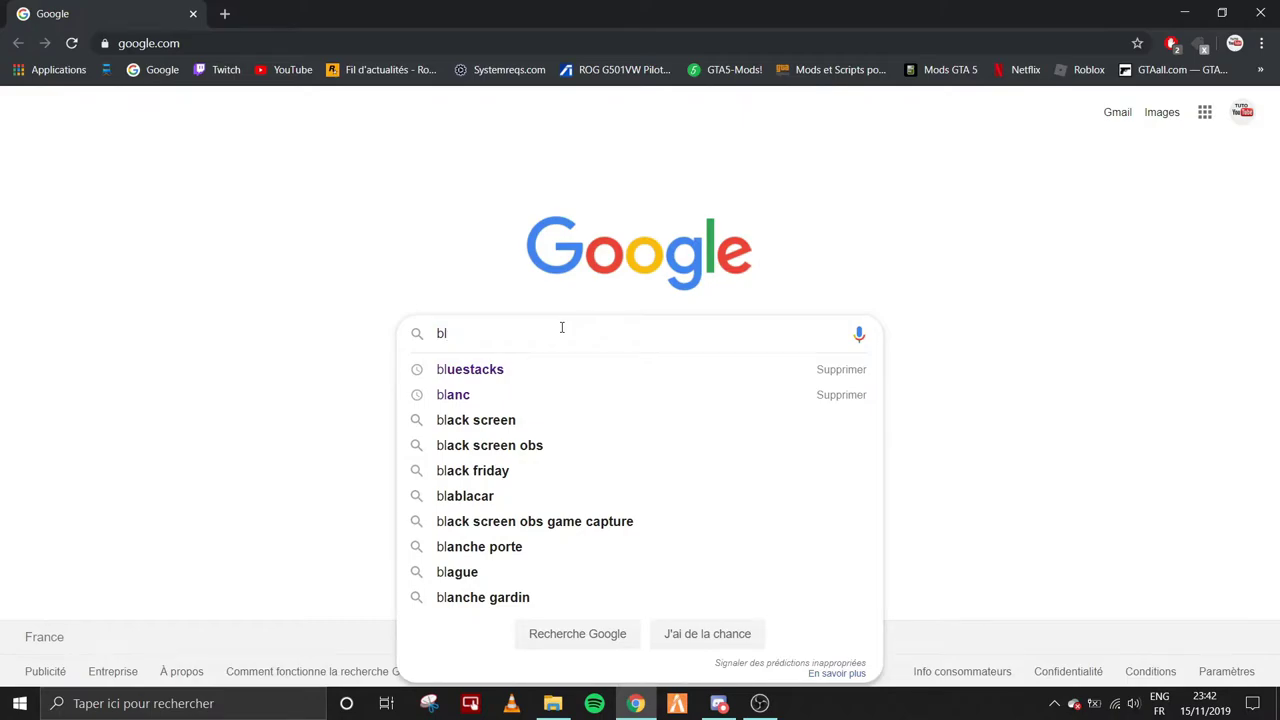
{"action": "left_click", "coordinate": [520, 369]}
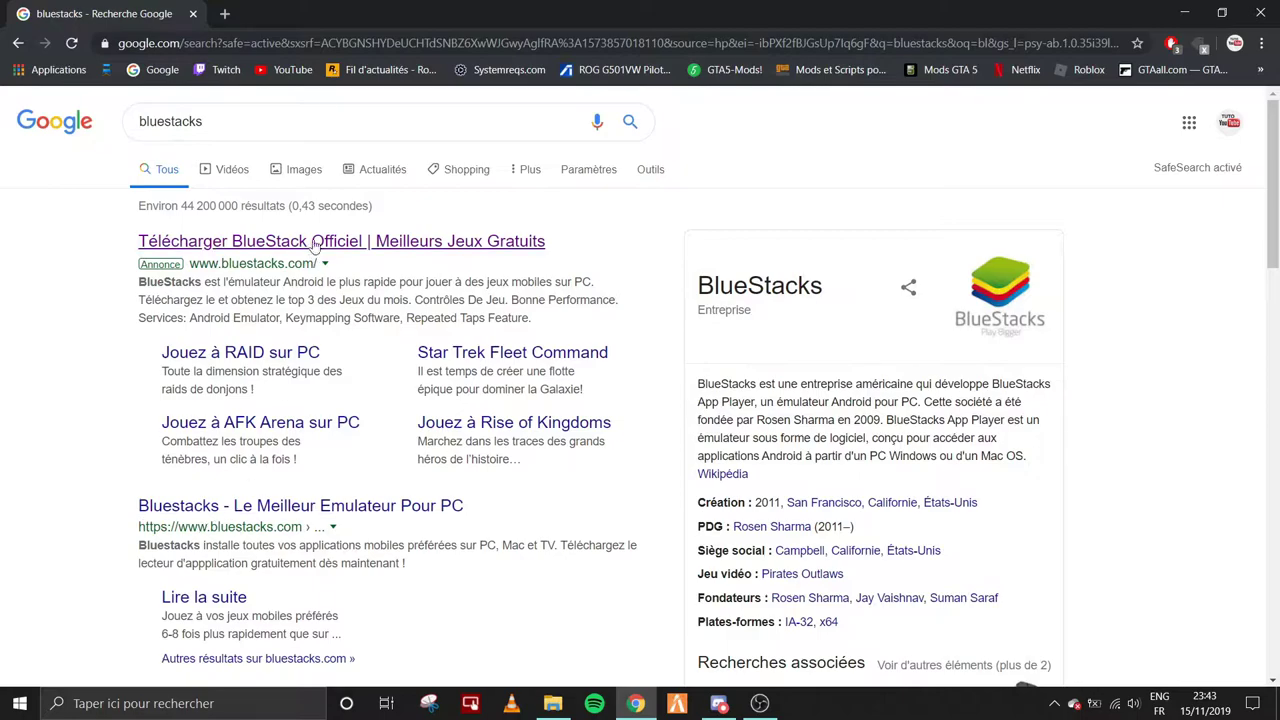
Download the BlueStacks installer from the official site, run it, close the browser and dismiss the installer message
{"action": "left_click", "coordinate": [333, 245]}
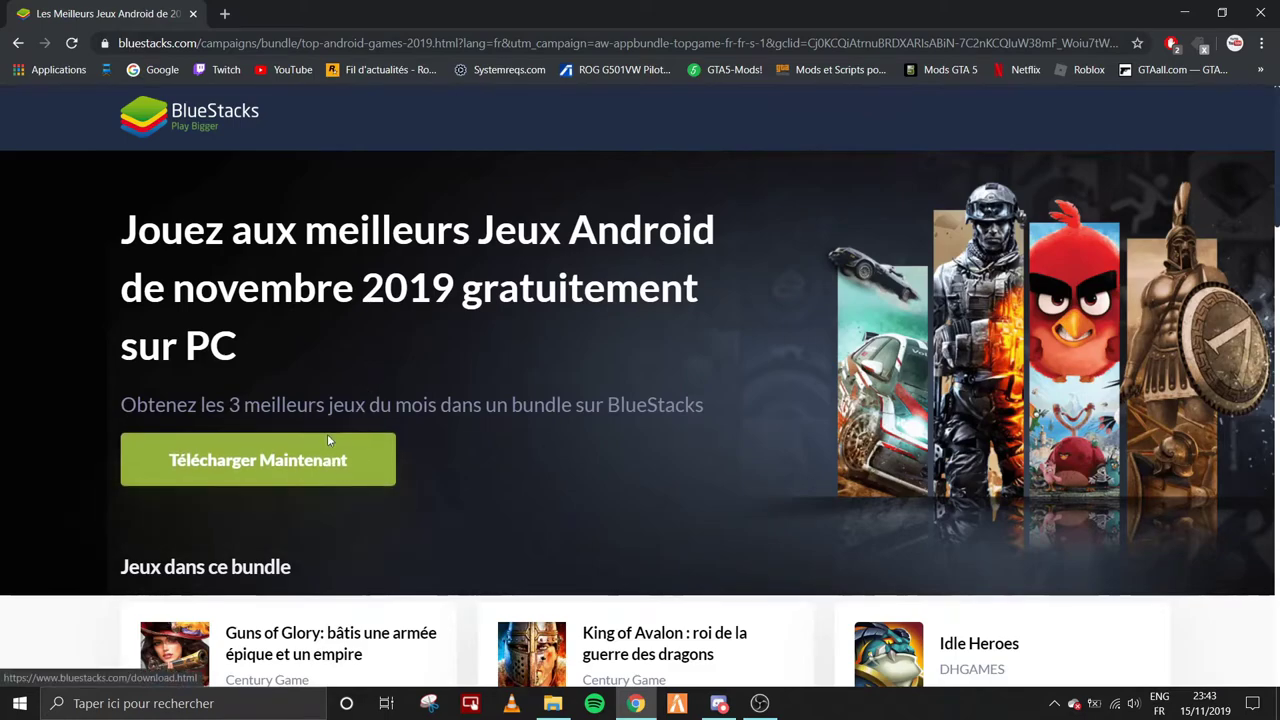
{"action": "left_click", "coordinate": [366, 446]}
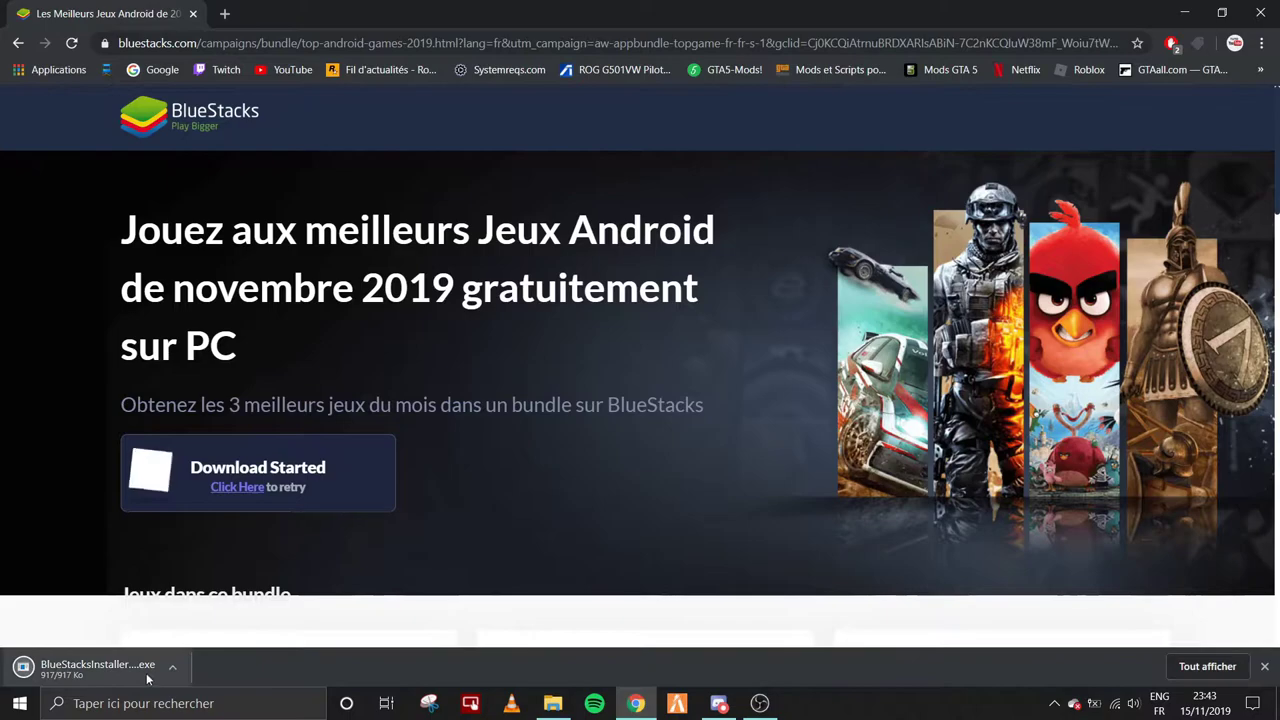
{"action": "left_click", "coordinate": [75, 673]}
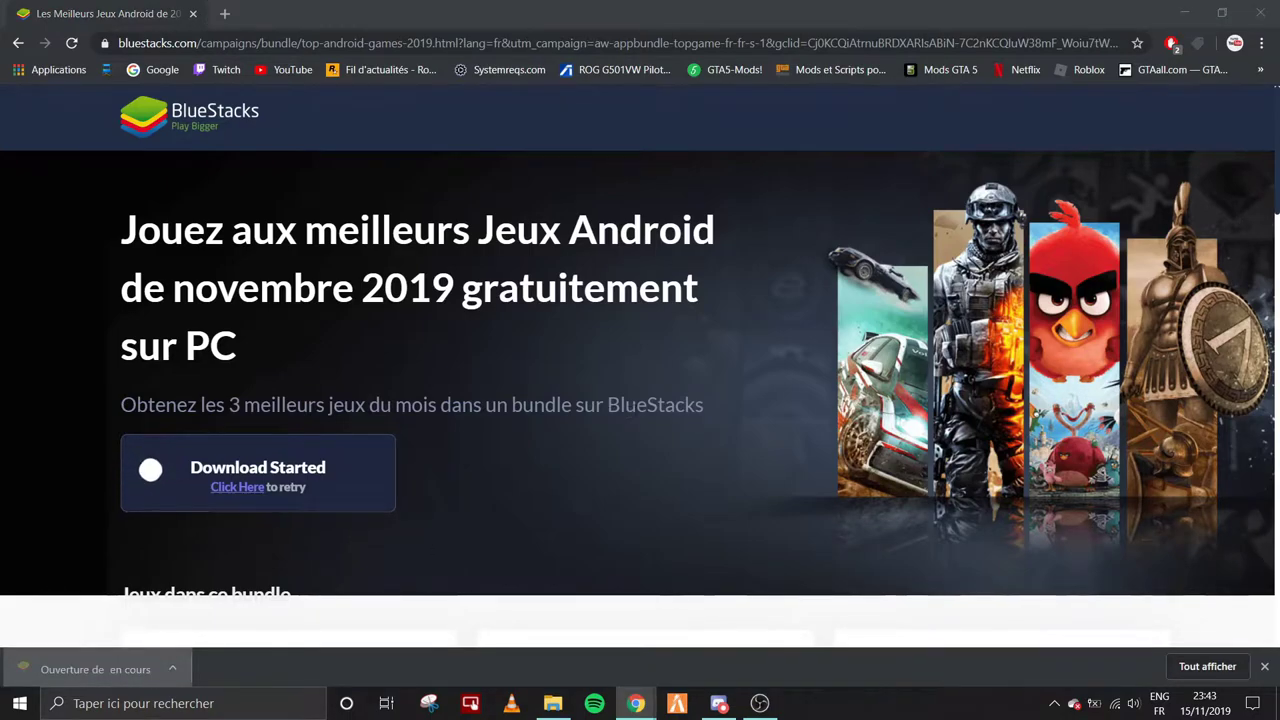
{"action": "left_click", "coordinate": [1263, 12]}
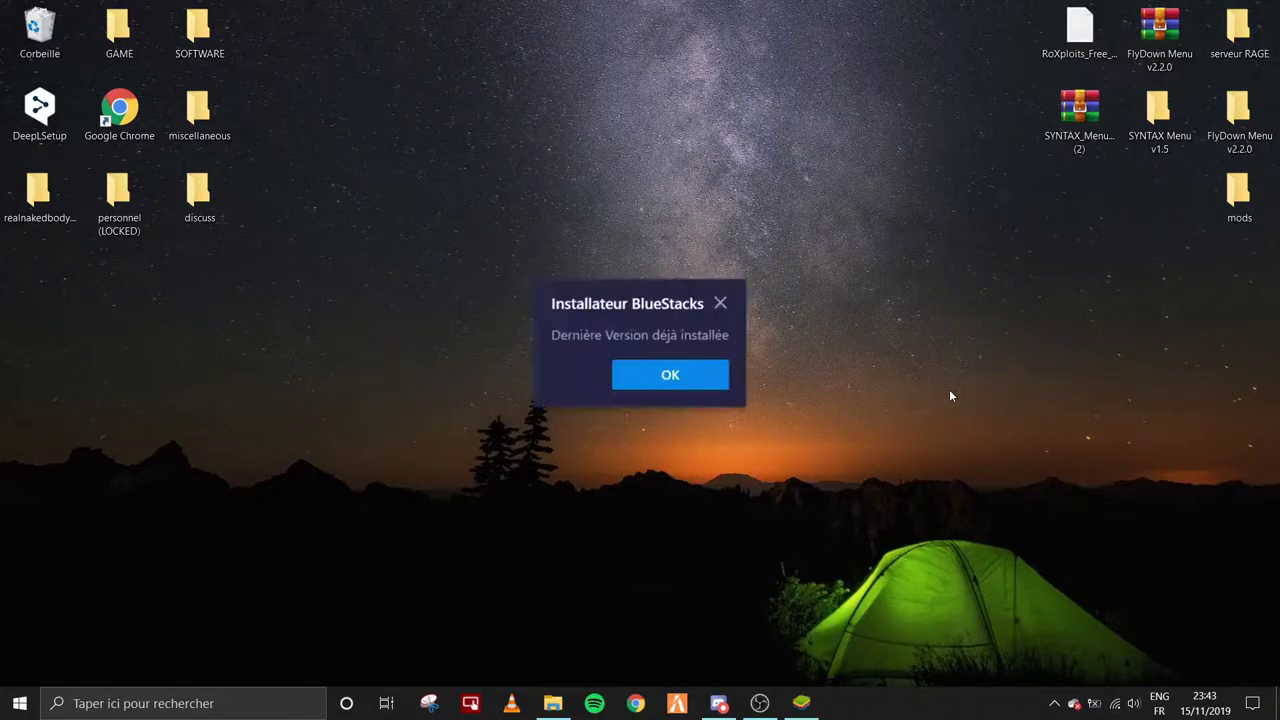
{"action": "left_click", "coordinate": [636, 380]}
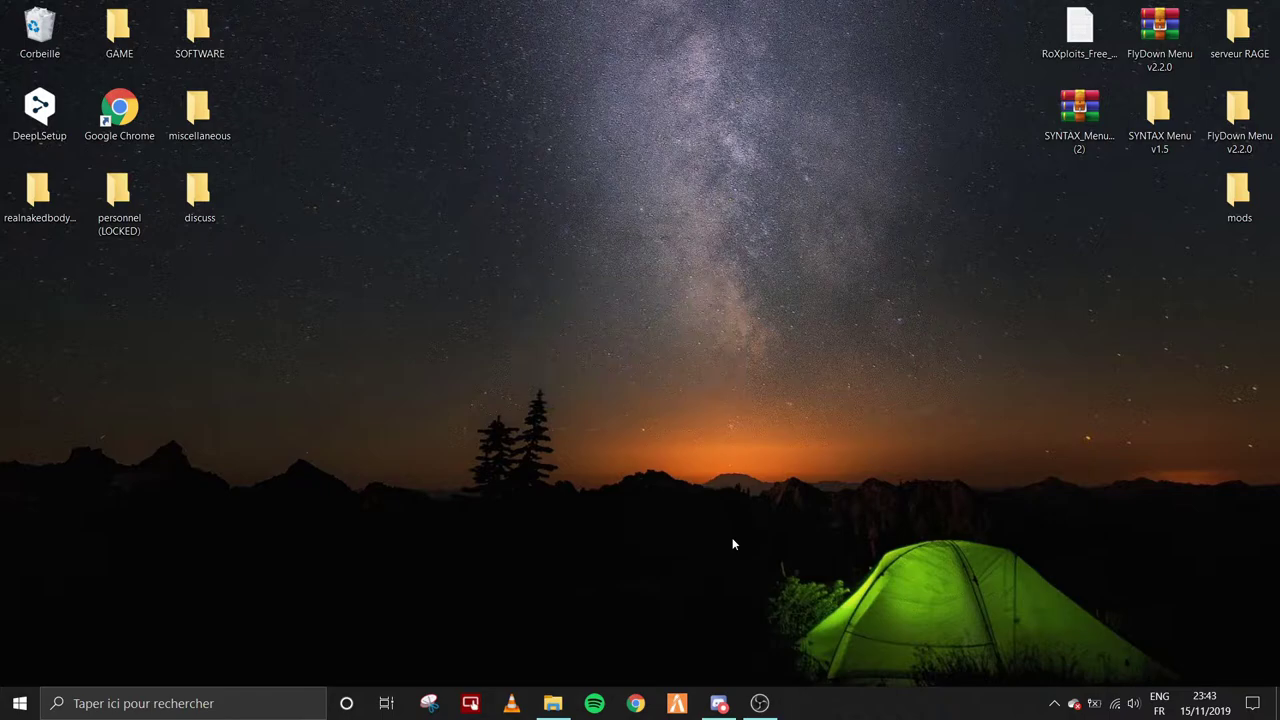
Launch BlueStacks from the GAME folder on the desktop, close the folder and dismiss the WWE SuperCard notification
{"action": "double_click", "coordinate": [130, 45]}
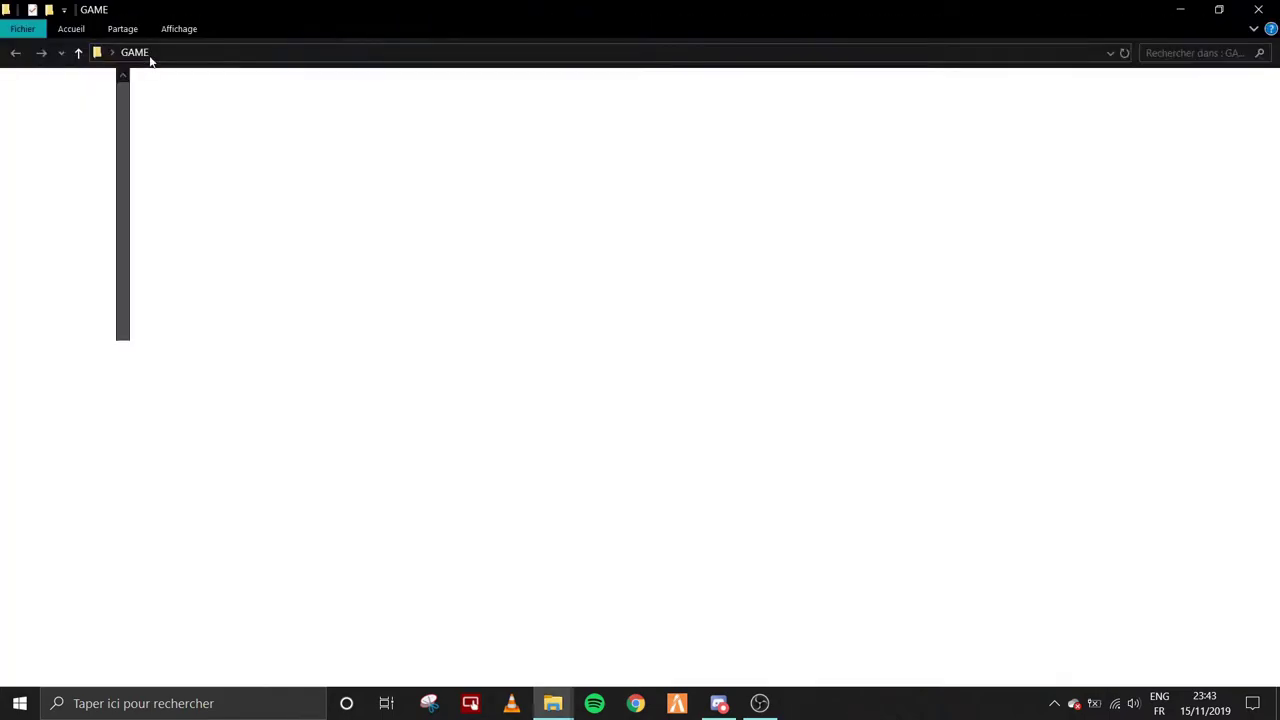
{"action": "left_click_drag", "start_coordinate": [675, 166], "coordinate": [179, 176]}
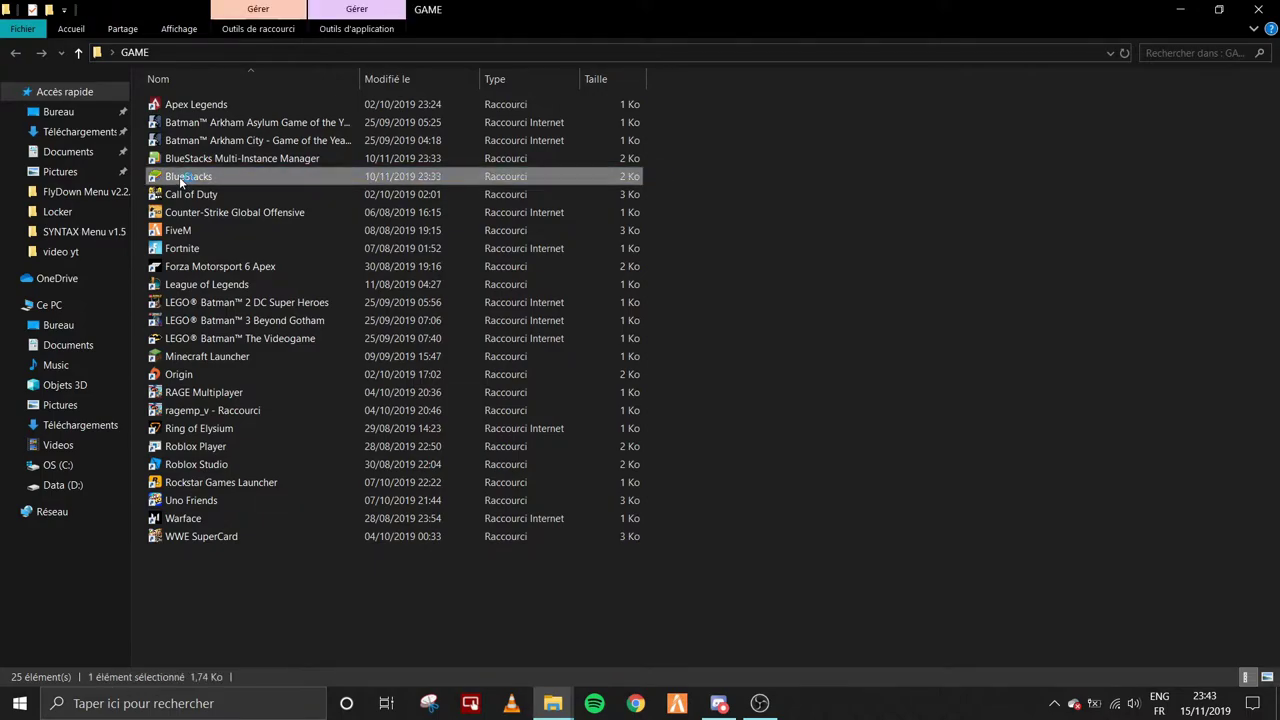
{"action": "left_click", "coordinate": [1256, 9]}
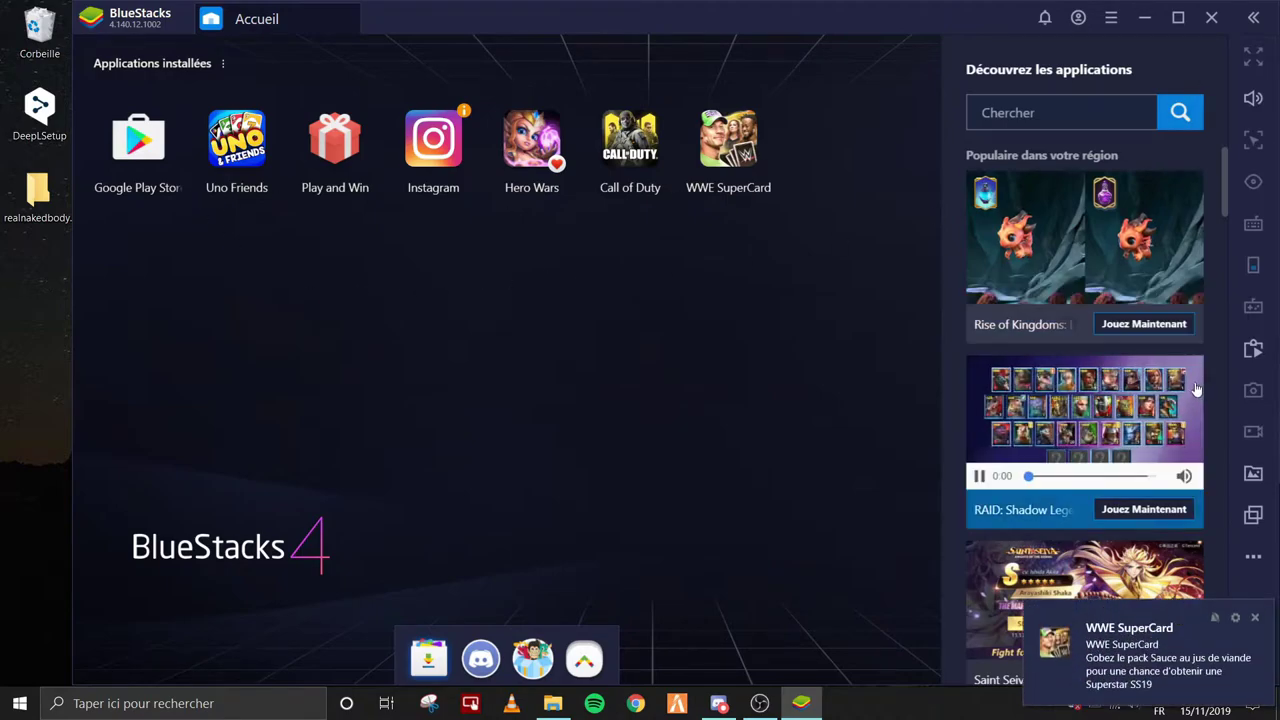
{"action": "left_click", "coordinate": [1255, 617]}
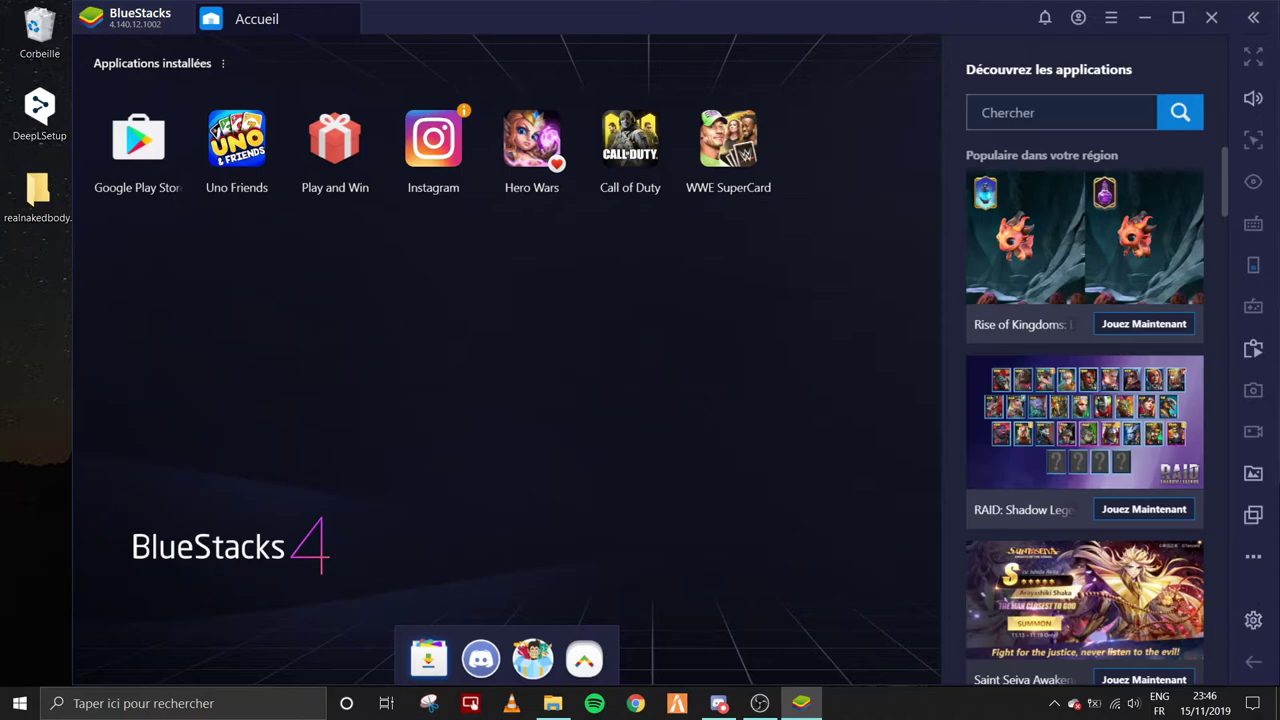
Open Google Play Store, browse its games page and close the store again
{"action": "left_click", "coordinate": [160, 150]}
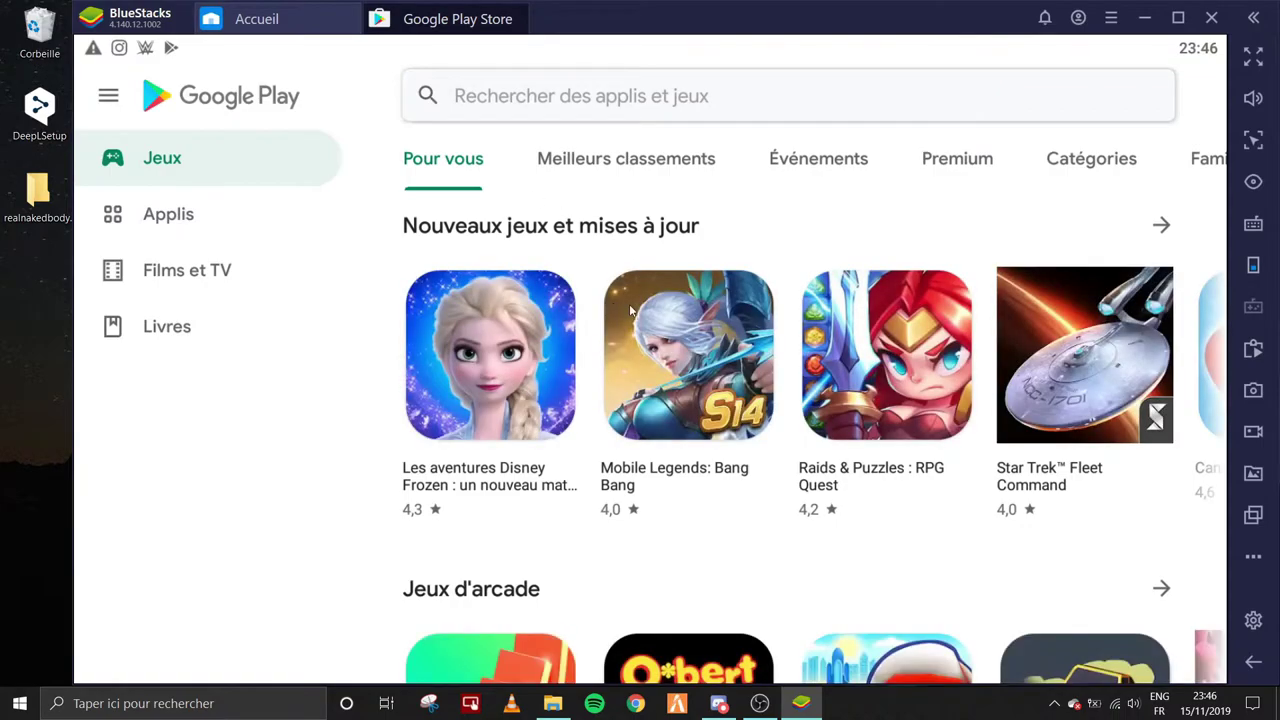
{"action": "scroll", "coordinate": [784, 310], "scroll_direction": "down", "scroll_amount": 5}
{"action": "scroll", "coordinate": [786, 312], "scroll_direction": "up", "scroll_amount": 5}
{"action": "left_click", "coordinate": [523, 9]}
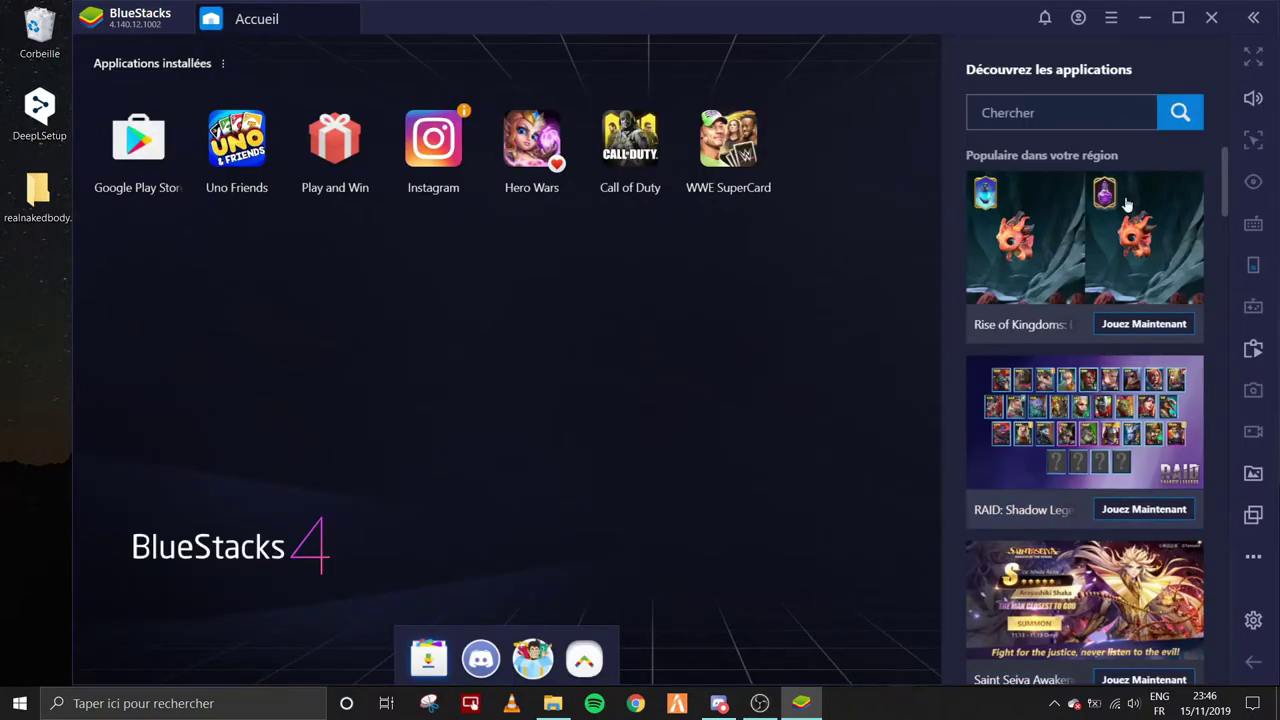
Review the BlueStacks account overview with its subscription, notification and content preferences, and close it
{"action": "left_click", "coordinate": [1078, 17]}
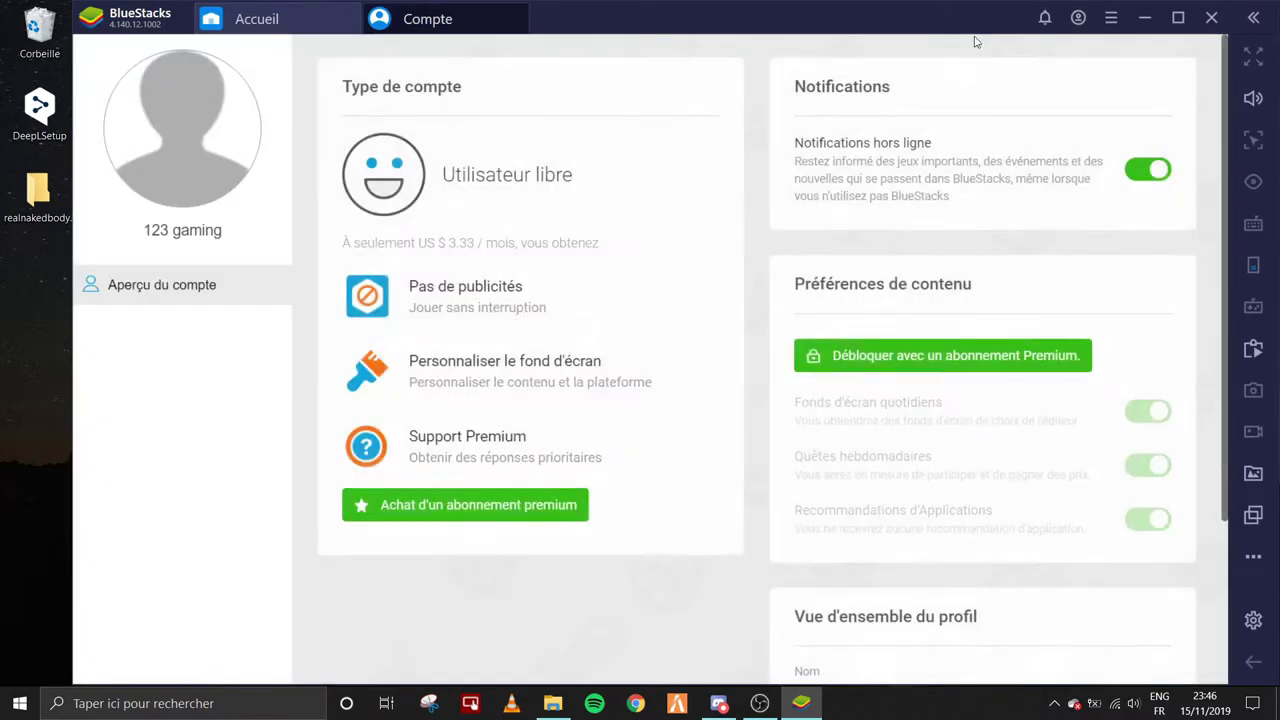
{"action": "scroll", "coordinate": [527, 176], "scroll_direction": "down", "scroll_amount": 1}
{"action": "scroll", "coordinate": [523, 186], "scroll_direction": "up", "scroll_amount": 1}
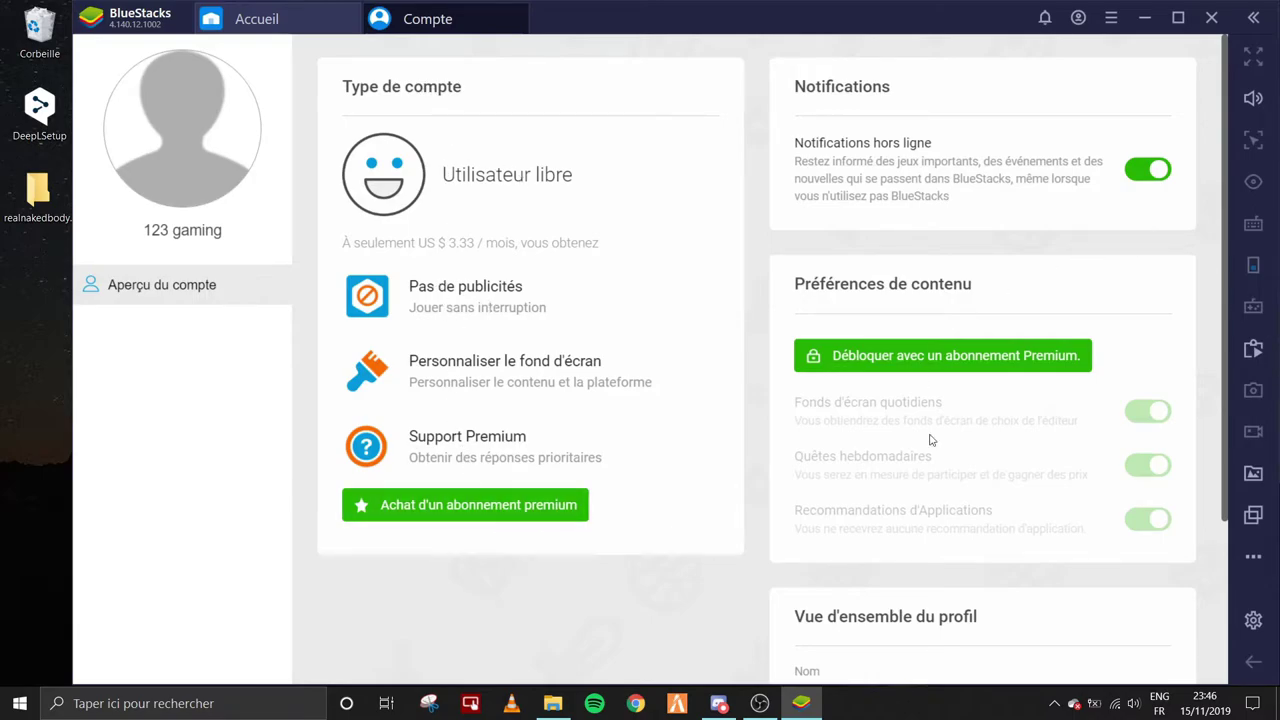
{"action": "scroll", "coordinate": [1060, 460], "scroll_direction": "down", "scroll_amount": 2}
{"action": "scroll", "coordinate": [1063, 462], "scroll_direction": "up", "scroll_amount": 2}
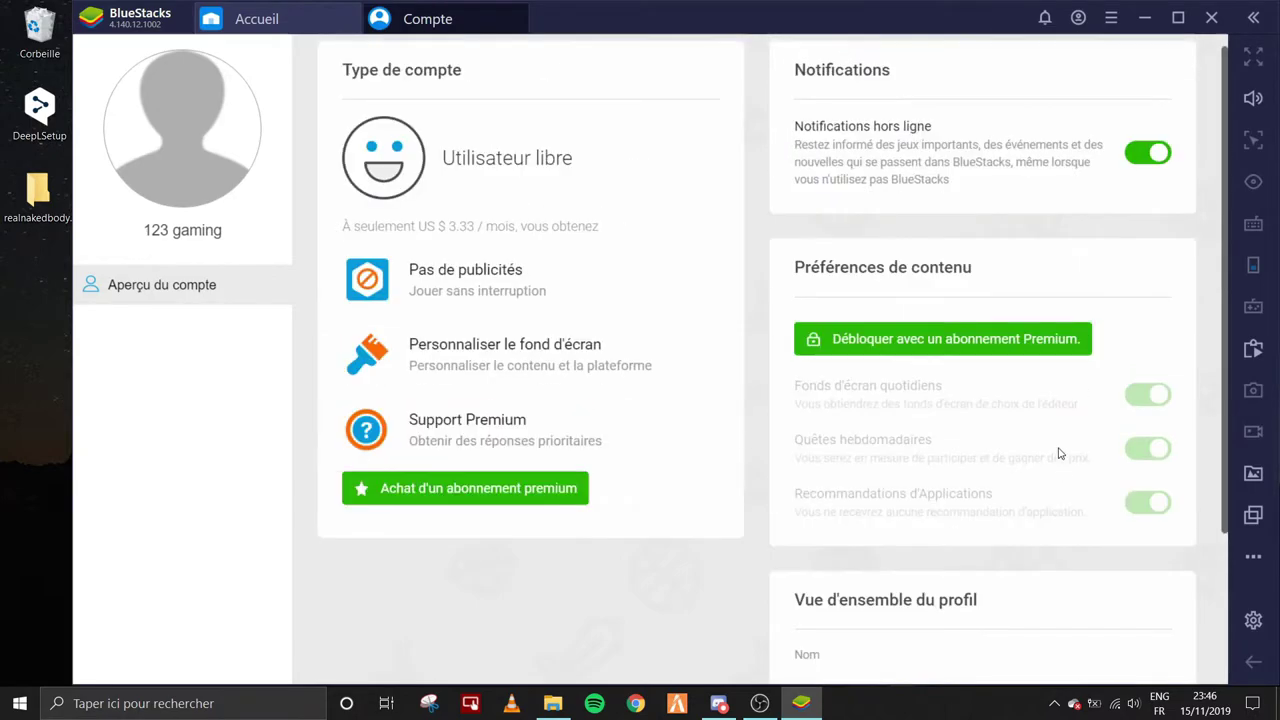
{"action": "left_click", "coordinate": [523, 10]}
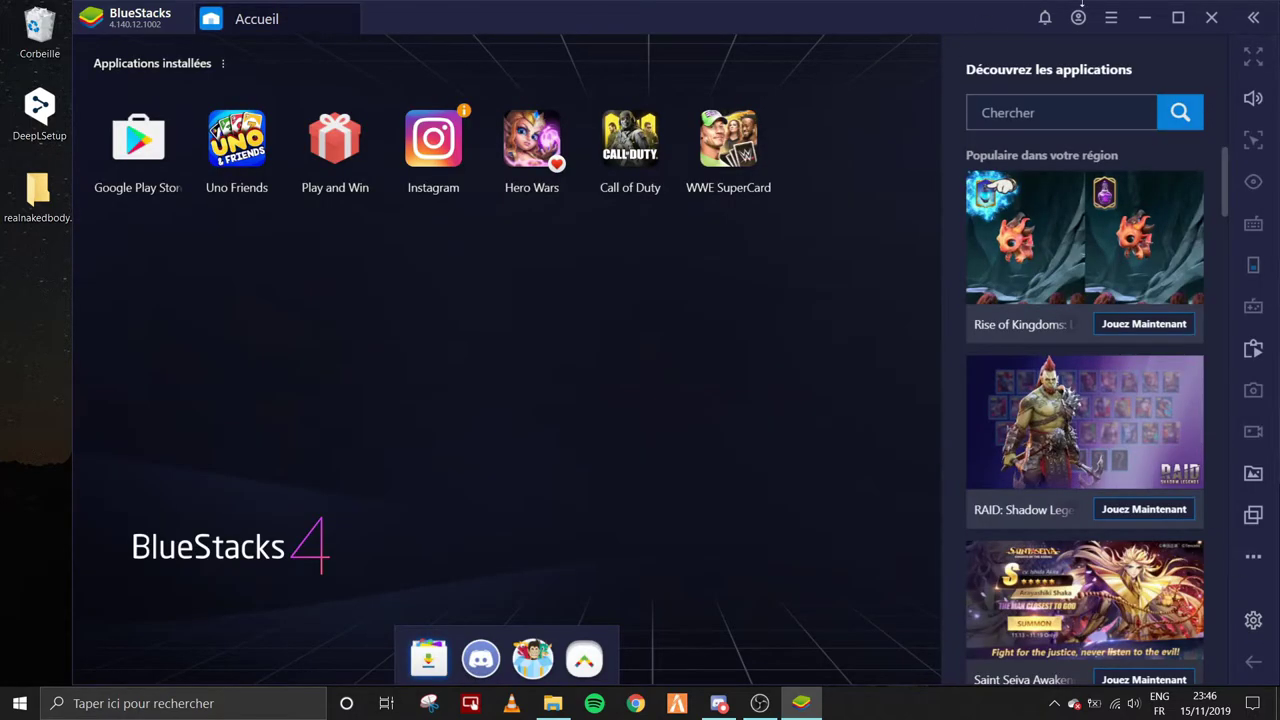
Check the BlueStacks notifications and the options offered in its main menu
{"action": "left_click", "coordinate": [1046, 20]}
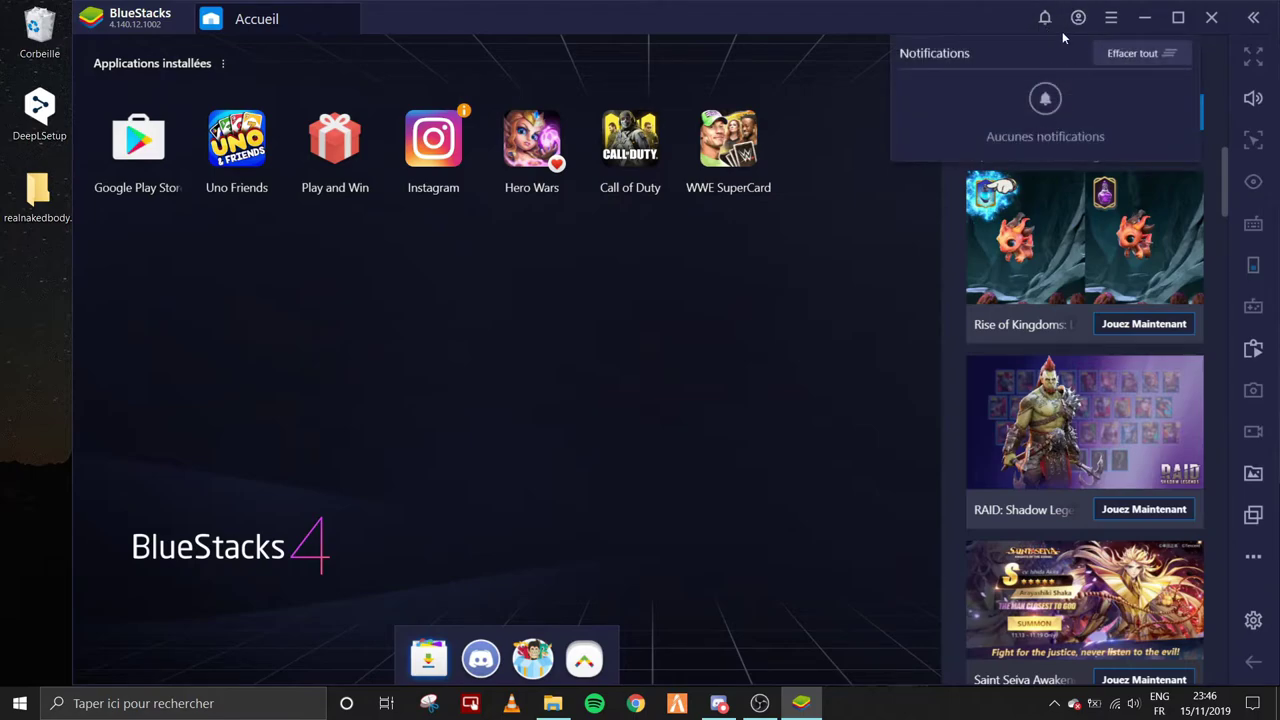
{"action": "left_click", "coordinate": [1111, 18]}
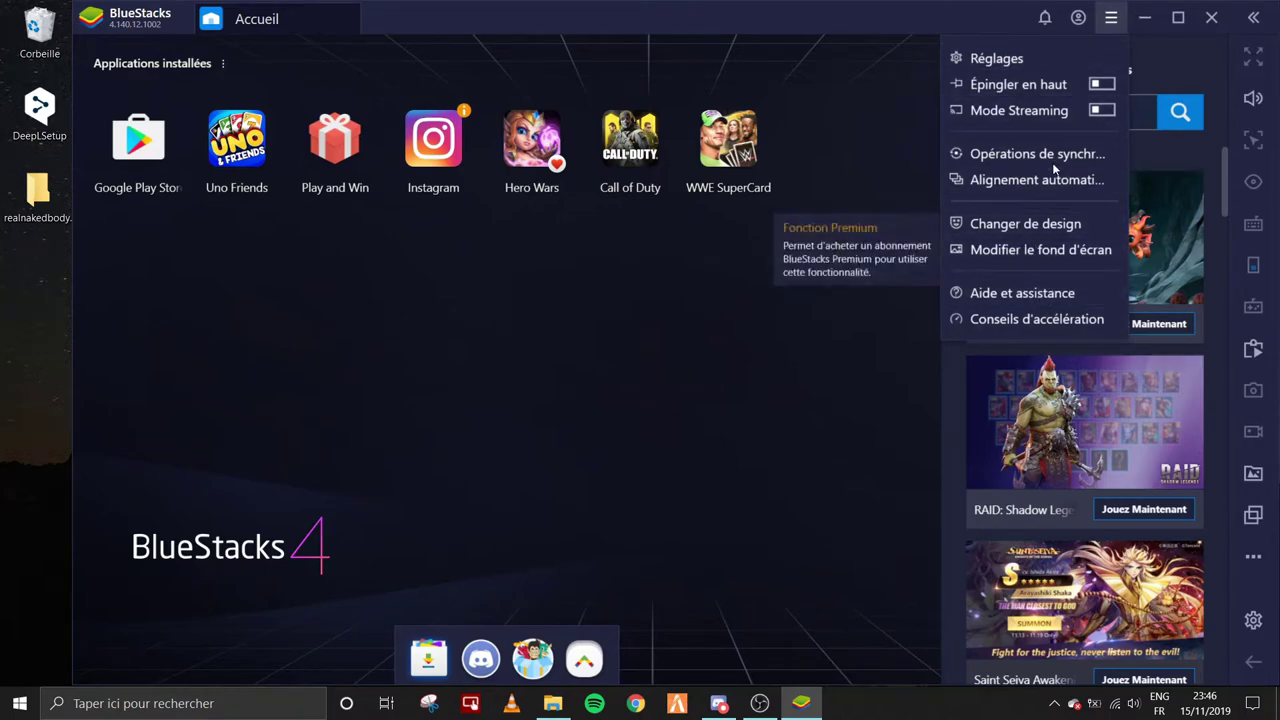
{"action": "left_click", "coordinate": [1110, 18]}
Minimize the BlueStacks window, restore it and maximize it
{"action": "left_click", "coordinate": [1145, 17]}
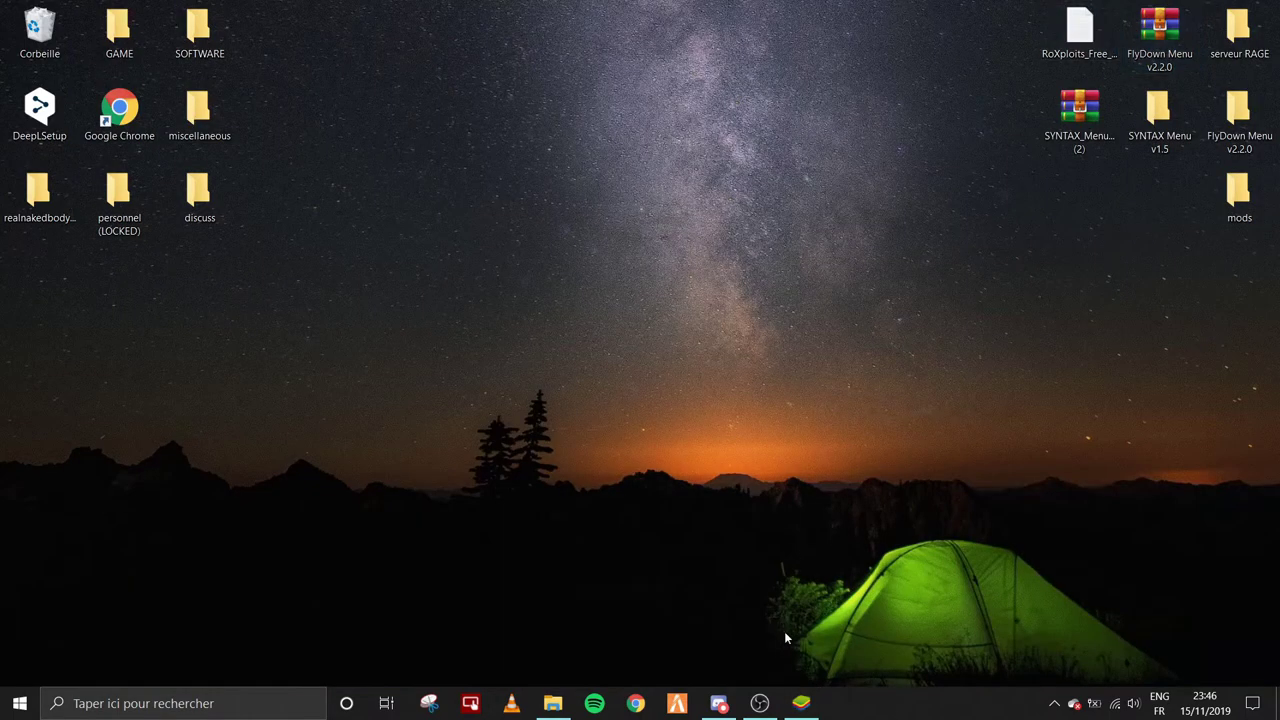
{"action": "left_click", "coordinate": [801, 703]}
{"action": "right_click", "coordinate": [801, 703]}
{"action": "left_click", "coordinate": [1177, 27]}
{"action": "left_click", "coordinate": [1177, 27]}
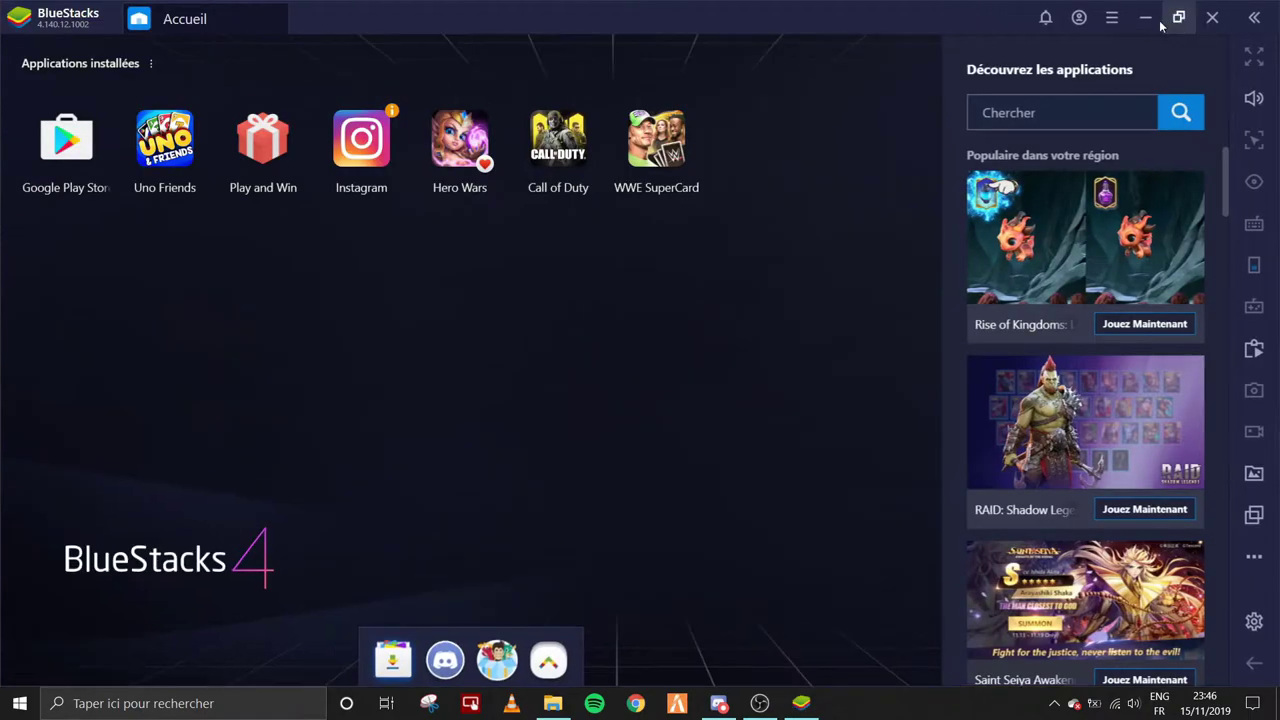
Show and hide the side toolbar, and examine its volume control and additional tools
{"action": "left_click", "coordinate": [1256, 17]}
{"action": "left_click", "coordinate": [1256, 17]}
{"action": "left_click", "coordinate": [1256, 17]}
{"action": "left_click", "coordinate": [1256, 17]}
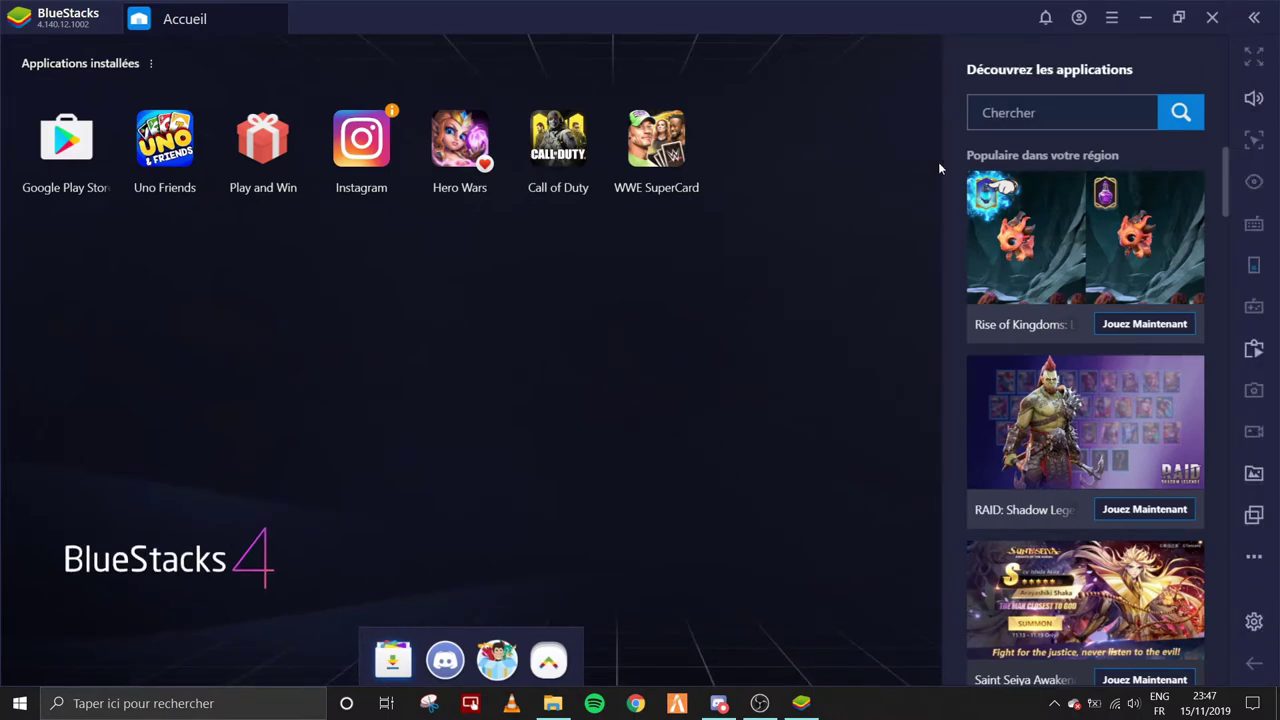
{"action": "left_click", "coordinate": [1254, 97]}
{"action": "left_click", "coordinate": [1262, 556]}
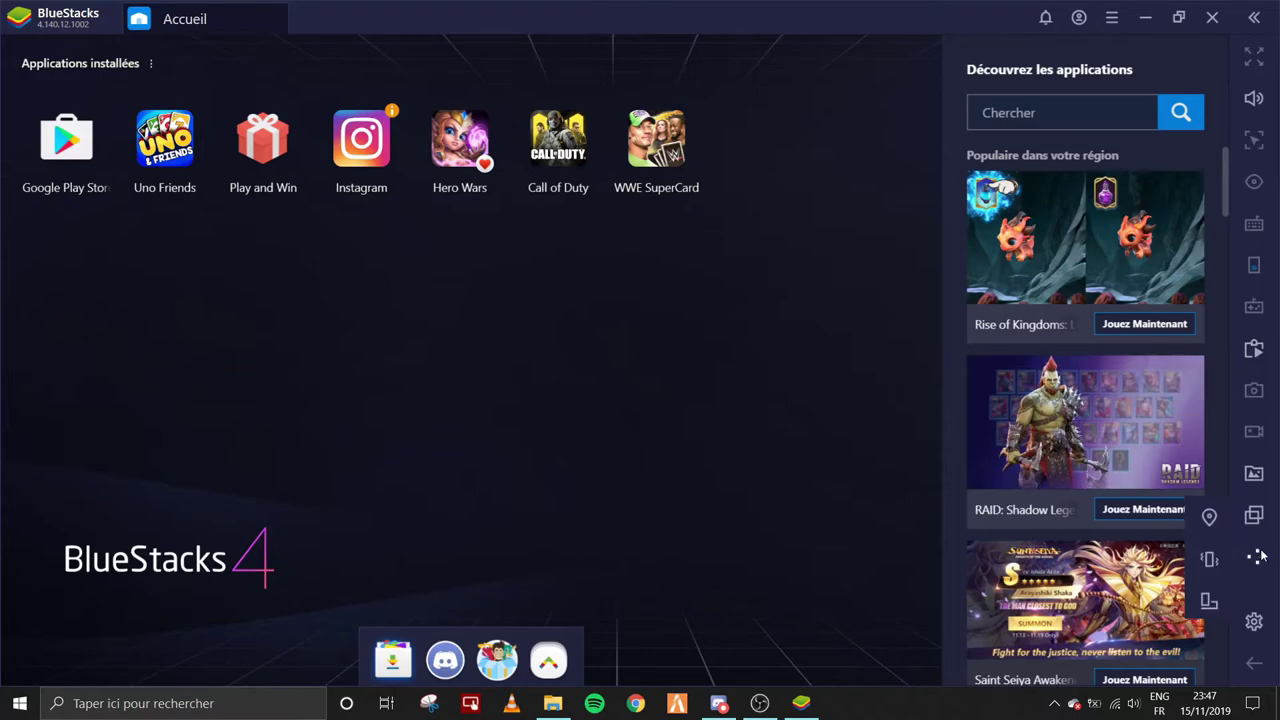
{"action": "left_click", "coordinate": [1212, 570]}
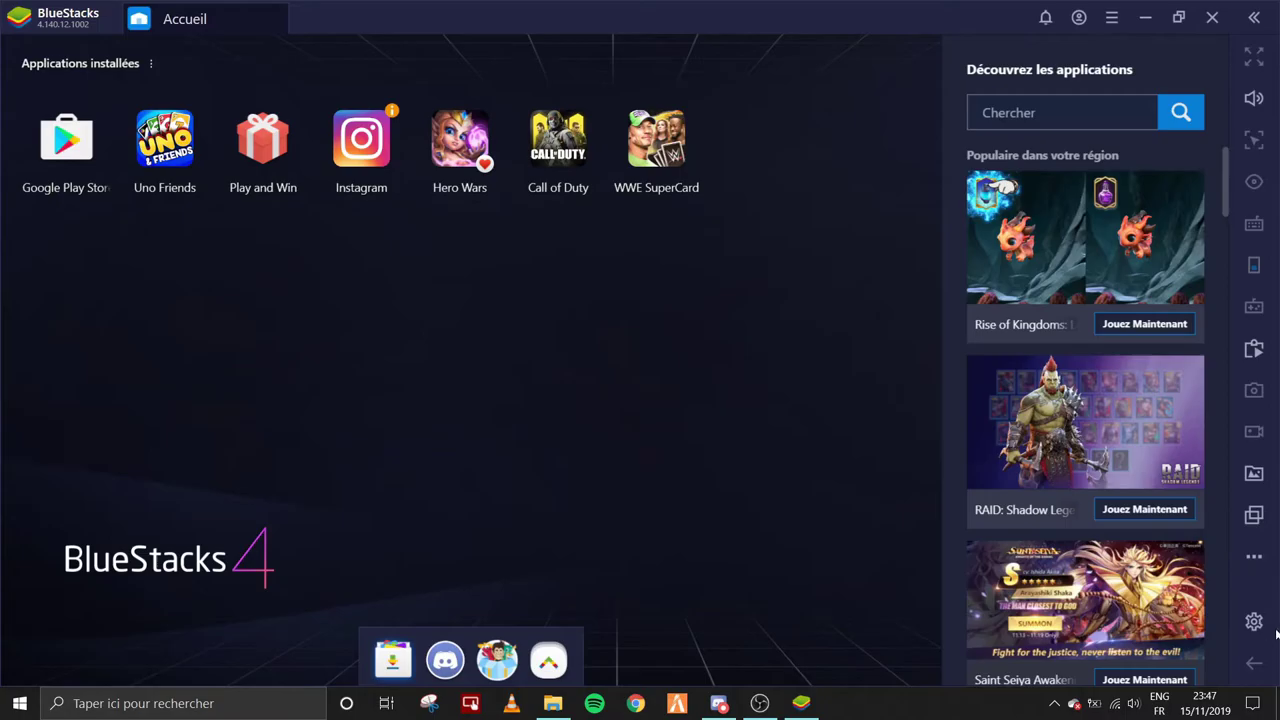
Open the BlueStacks settings and review the display, graphics engine and performance options
{"action": "left_click", "coordinate": [1254, 621]}
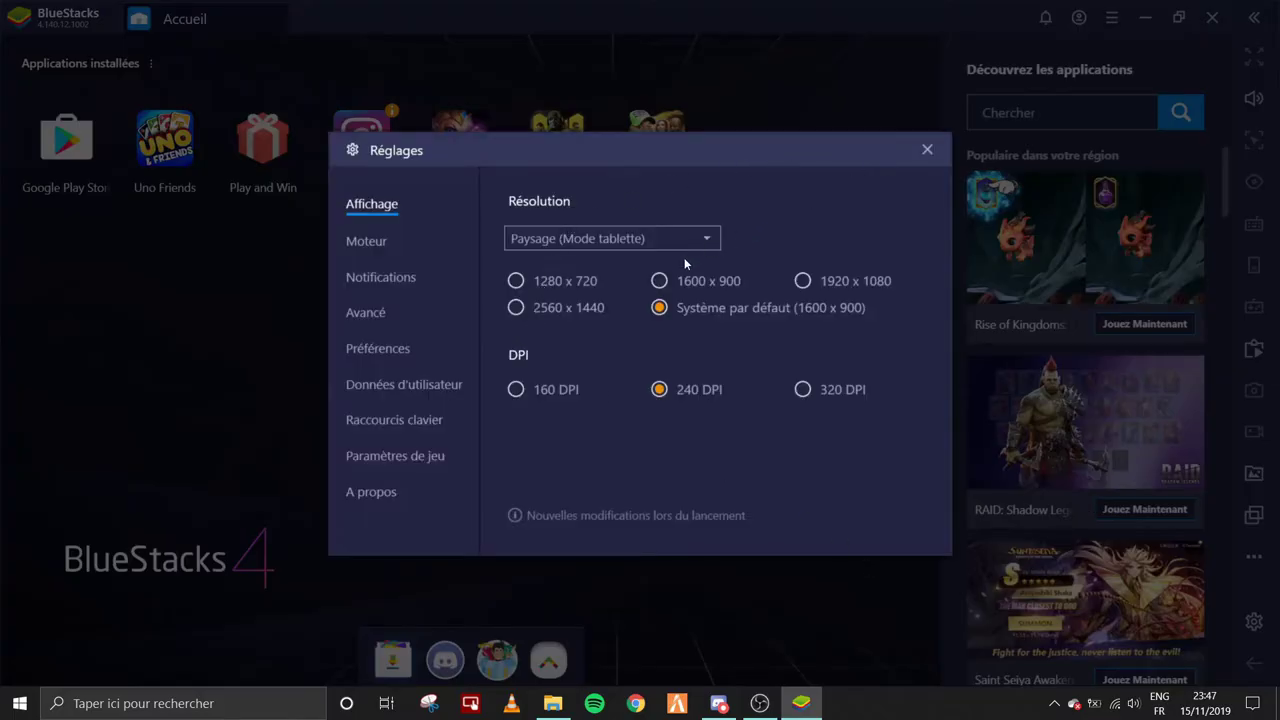
{"action": "key", "text": "Down"}
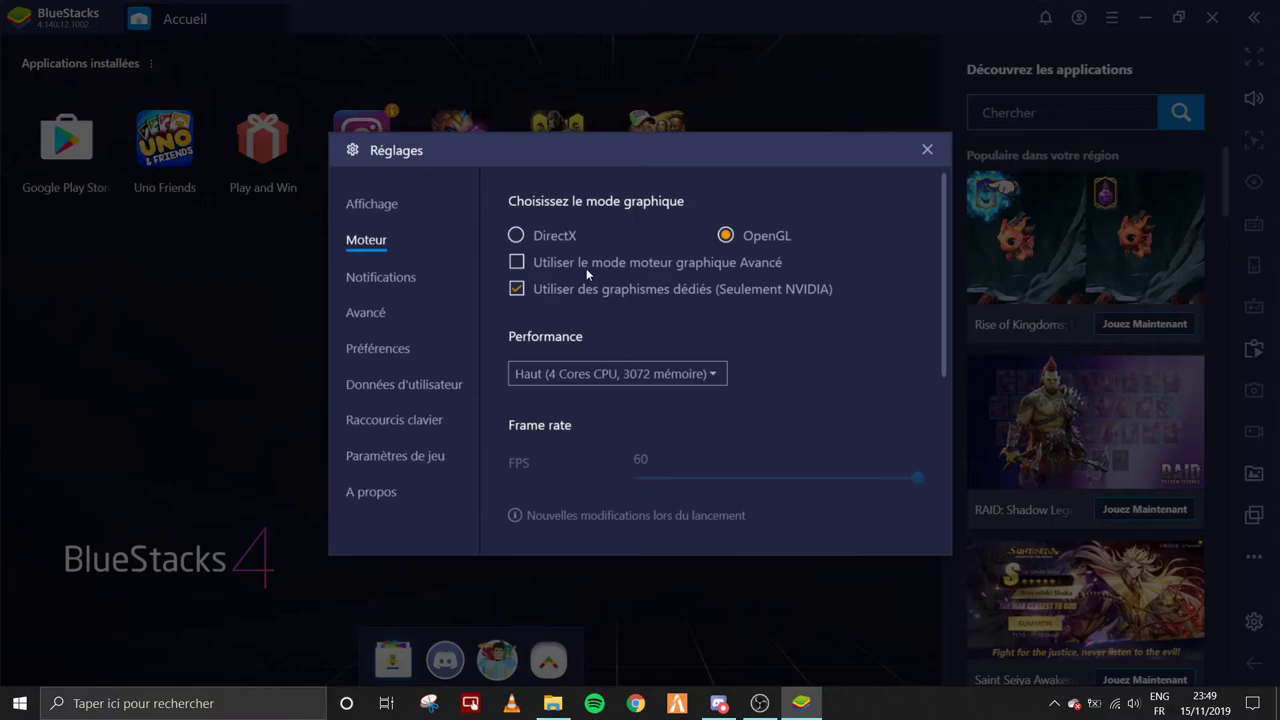
{"action": "left_click", "coordinate": [584, 376]}
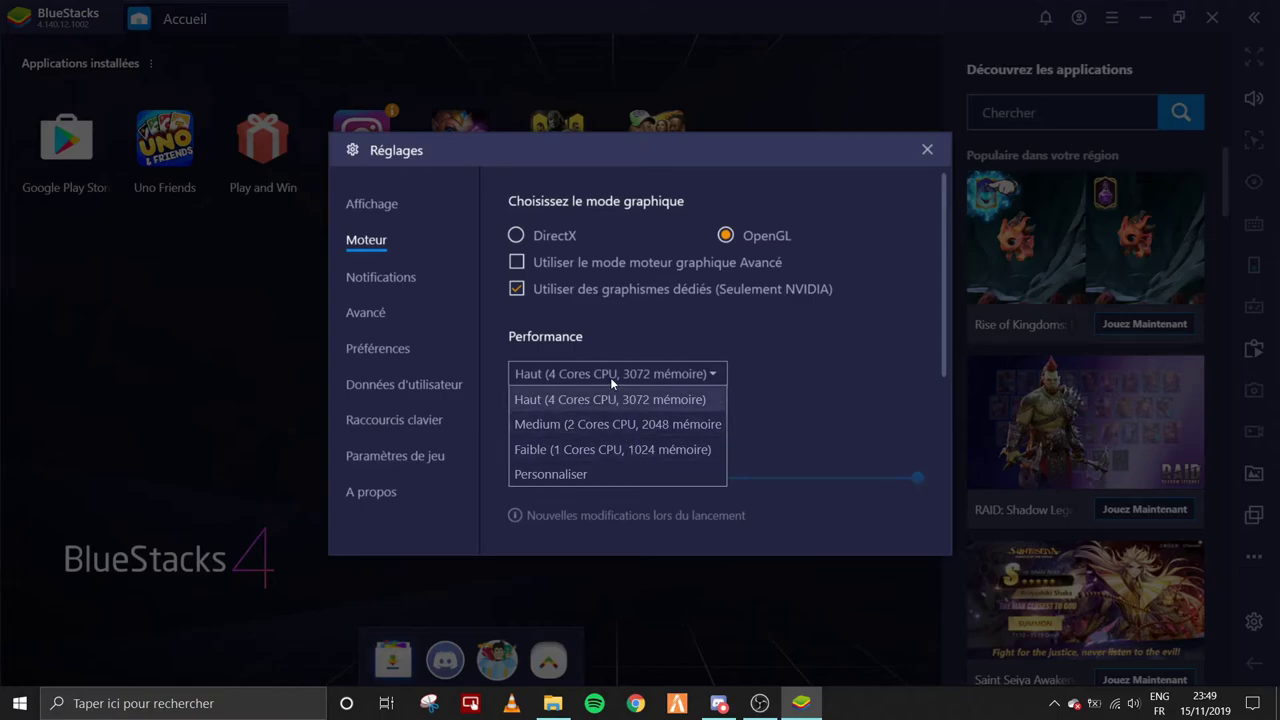
{"action": "left_click", "coordinate": [611, 379]}
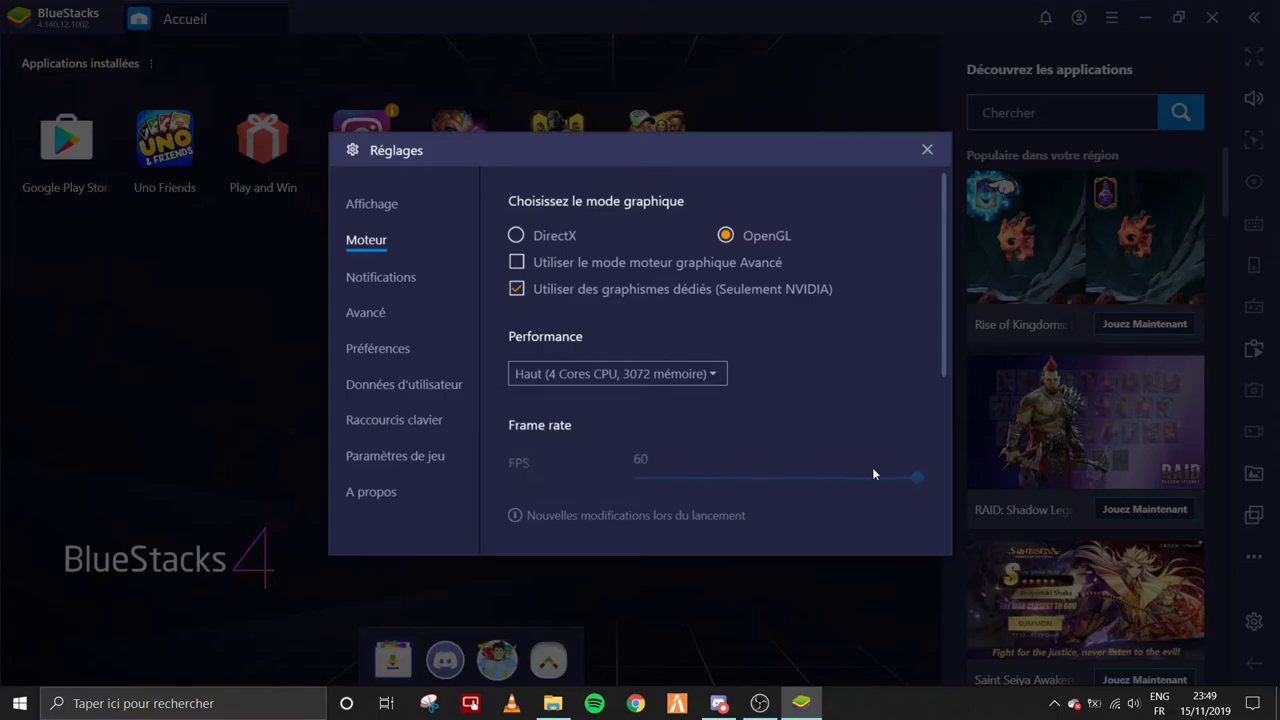
Try the advanced graphics engine mode in the engine settings and turn it off again
{"action": "left_click", "coordinate": [844, 477]}
{"action": "left_click", "coordinate": [543, 261]}
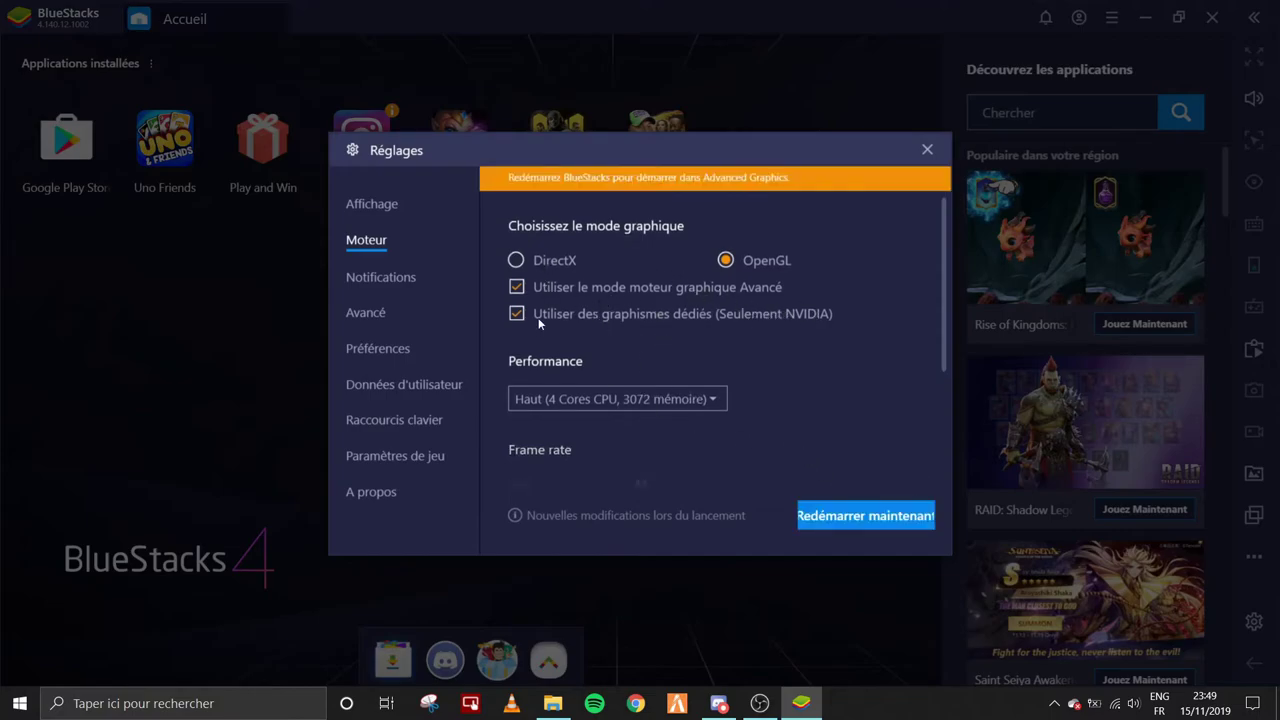
{"action": "left_click", "coordinate": [528, 292]}
Review the notification settings, including the per-app show and mute options
{"action": "left_click", "coordinate": [385, 280]}
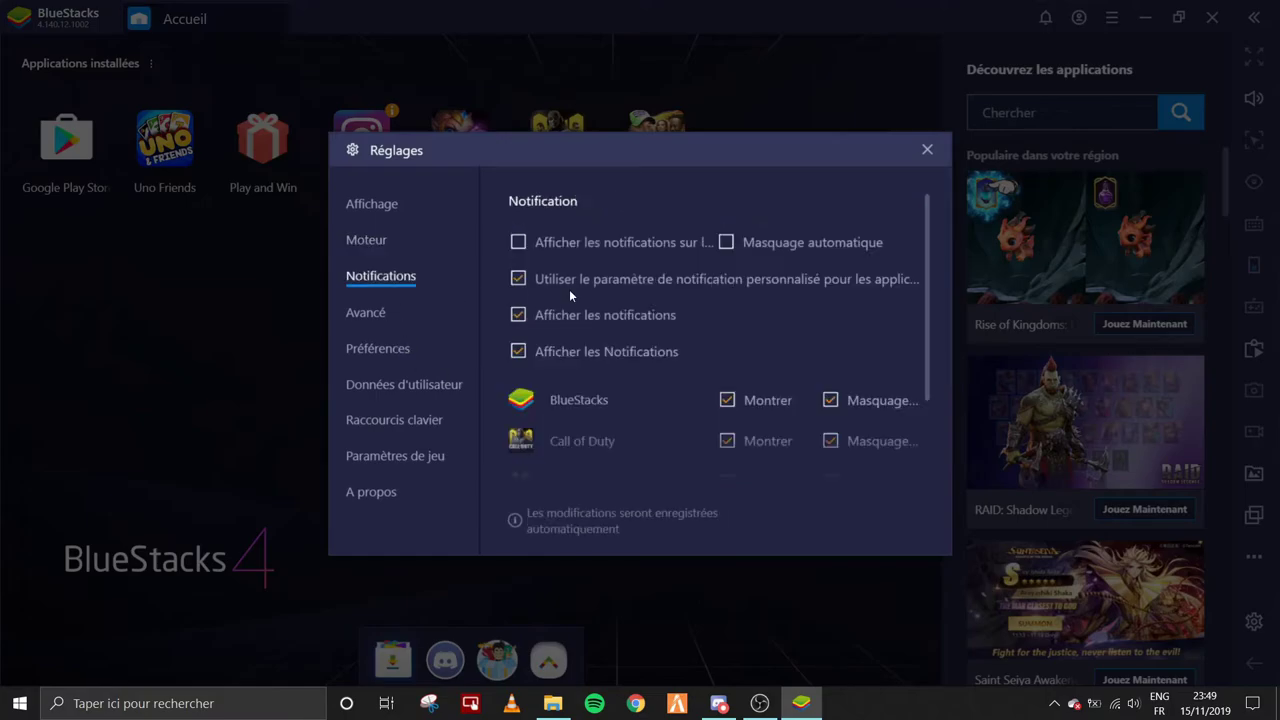
{"action": "scroll", "coordinate": [829, 423], "scroll_direction": "down", "scroll_amount": 2}
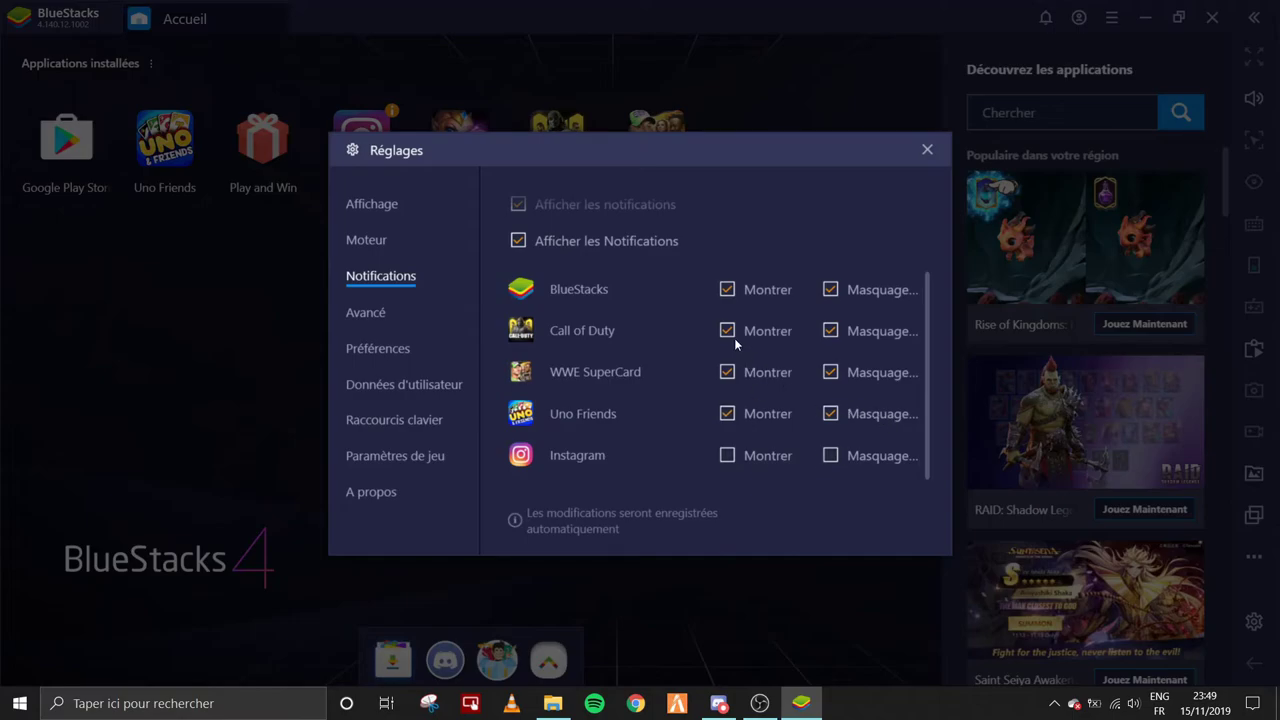
Choose Xperia XZ as the predefined device profile in the advanced settings
{"action": "left_click", "coordinate": [380, 318]}
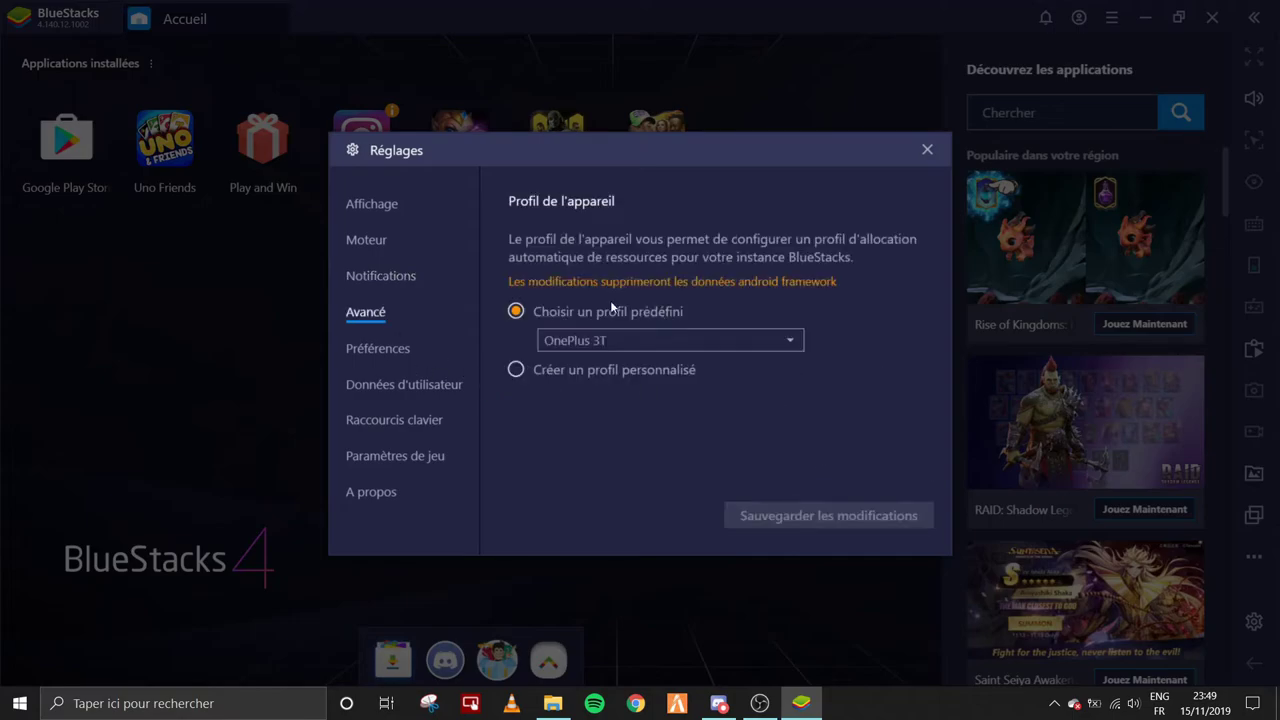
{"action": "left_click", "coordinate": [578, 341]}
{"action": "scroll", "coordinate": [619, 401], "scroll_direction": "down", "scroll_amount": 1}
{"action": "scroll", "coordinate": [600, 370], "scroll_direction": "up", "scroll_amount": 2}
{"action": "scroll", "coordinate": [610, 390], "scroll_direction": "down", "scroll_amount": 2}
{"action": "left_click", "coordinate": [616, 406]}
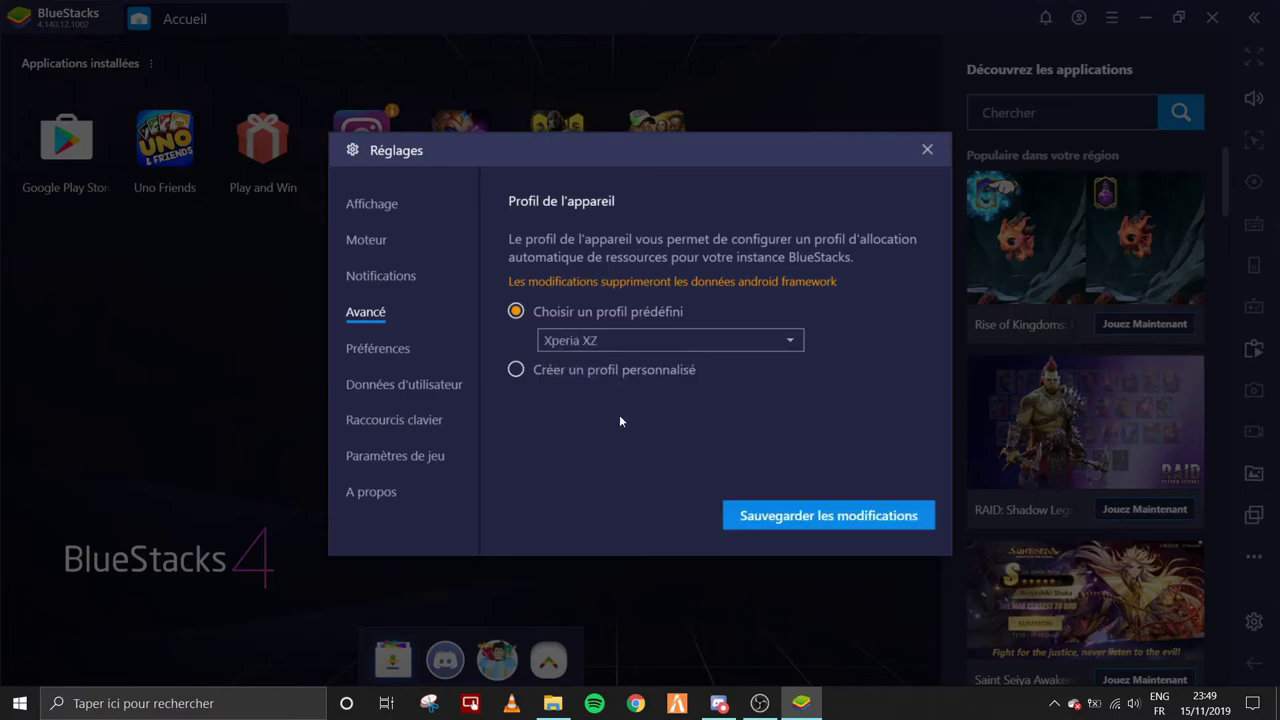
Save the device profile change and review the language, performance and platform options in the preferences
{"action": "left_click", "coordinate": [829, 515]}
{"action": "left_click", "coordinate": [410, 360]}
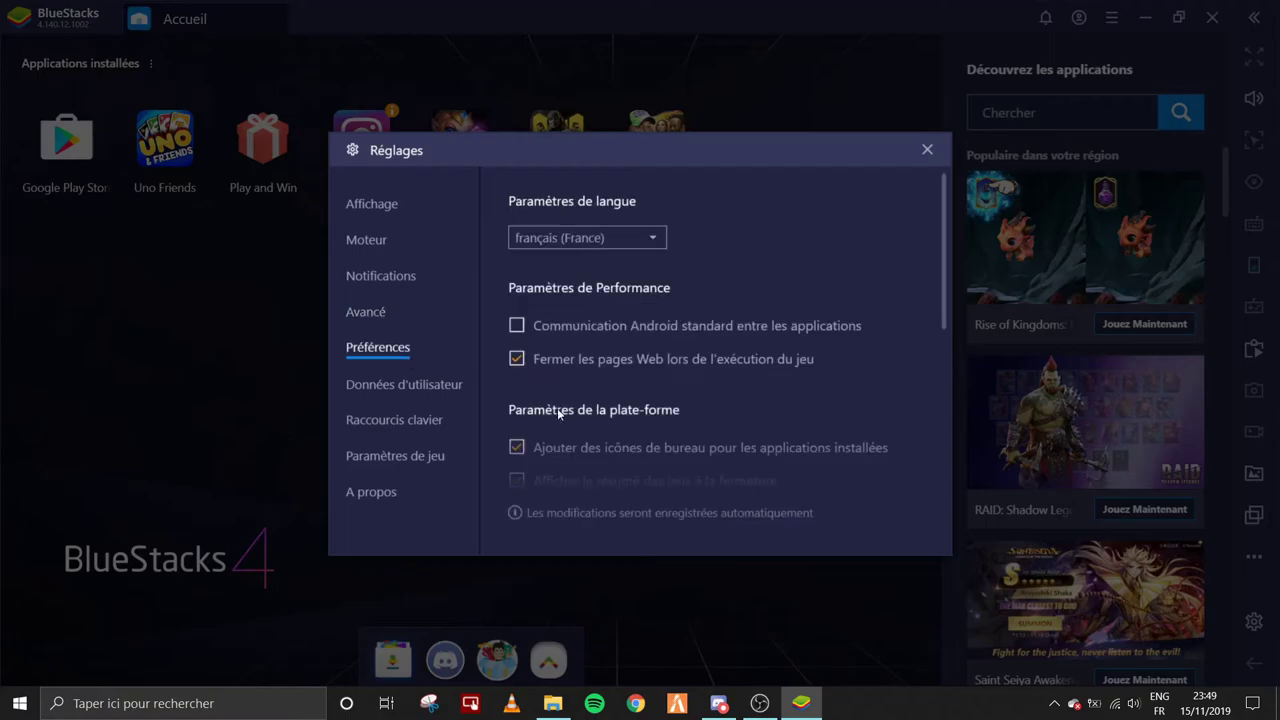
{"action": "left_click", "coordinate": [579, 241]}
{"action": "left_click", "coordinate": [576, 244]}
{"action": "scroll", "coordinate": [579, 374], "scroll_direction": "down", "scroll_amount": 3}
{"action": "scroll", "coordinate": [579, 375], "scroll_direction": "down", "scroll_amount": 2}
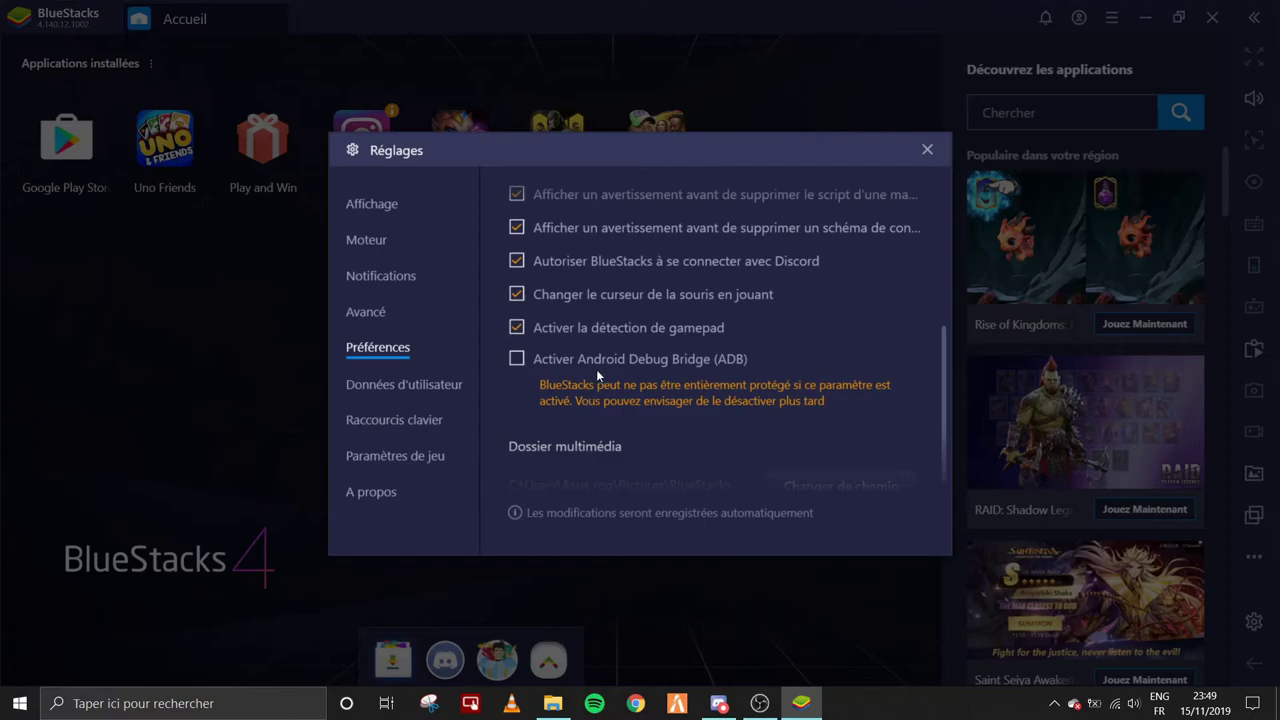
{"action": "scroll", "coordinate": [601, 371], "scroll_direction": "up", "scroll_amount": 4}
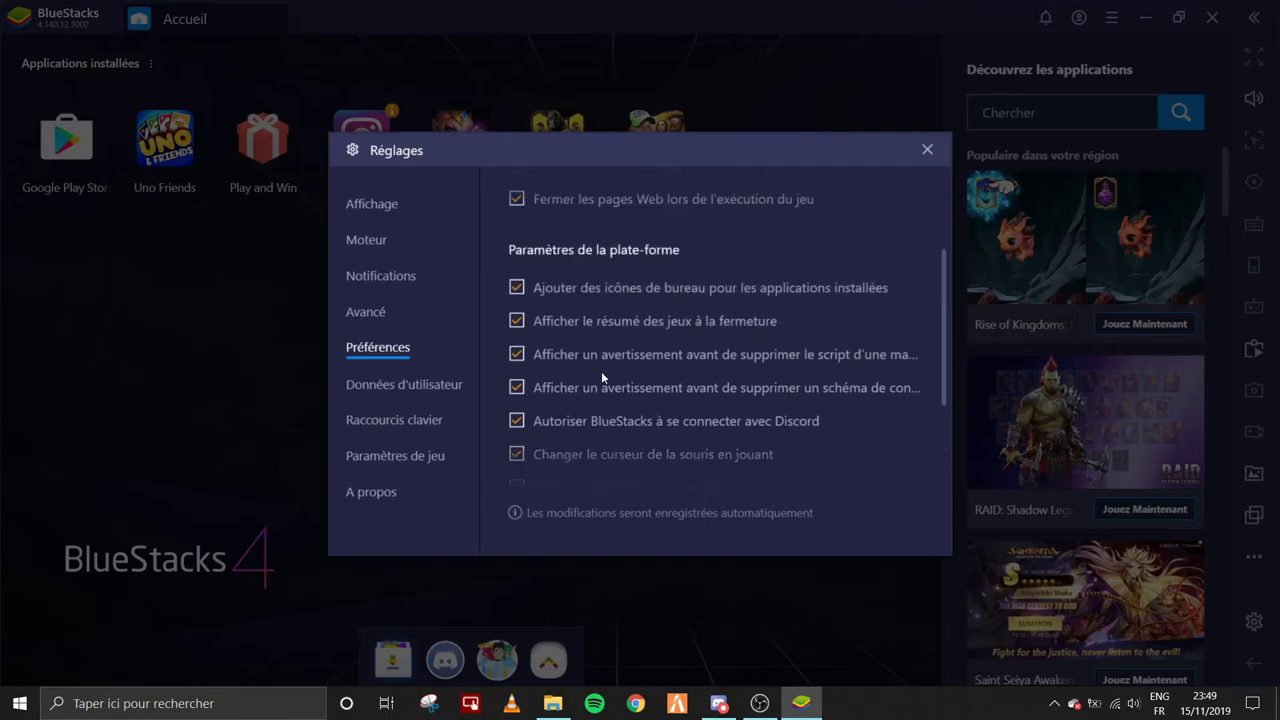
Review the disk cleanup and backup options for user data, and the full list of keyboard shortcuts
{"action": "left_click", "coordinate": [404, 388]}
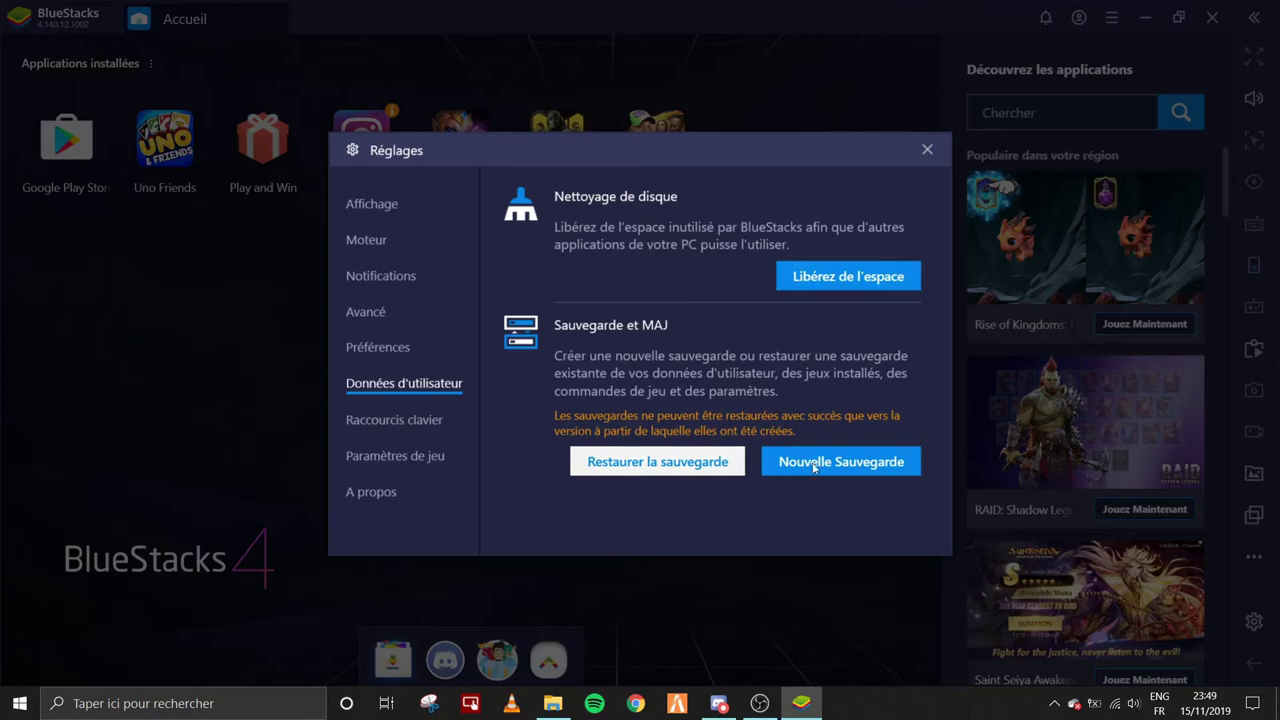
{"action": "left_click", "coordinate": [426, 421]}
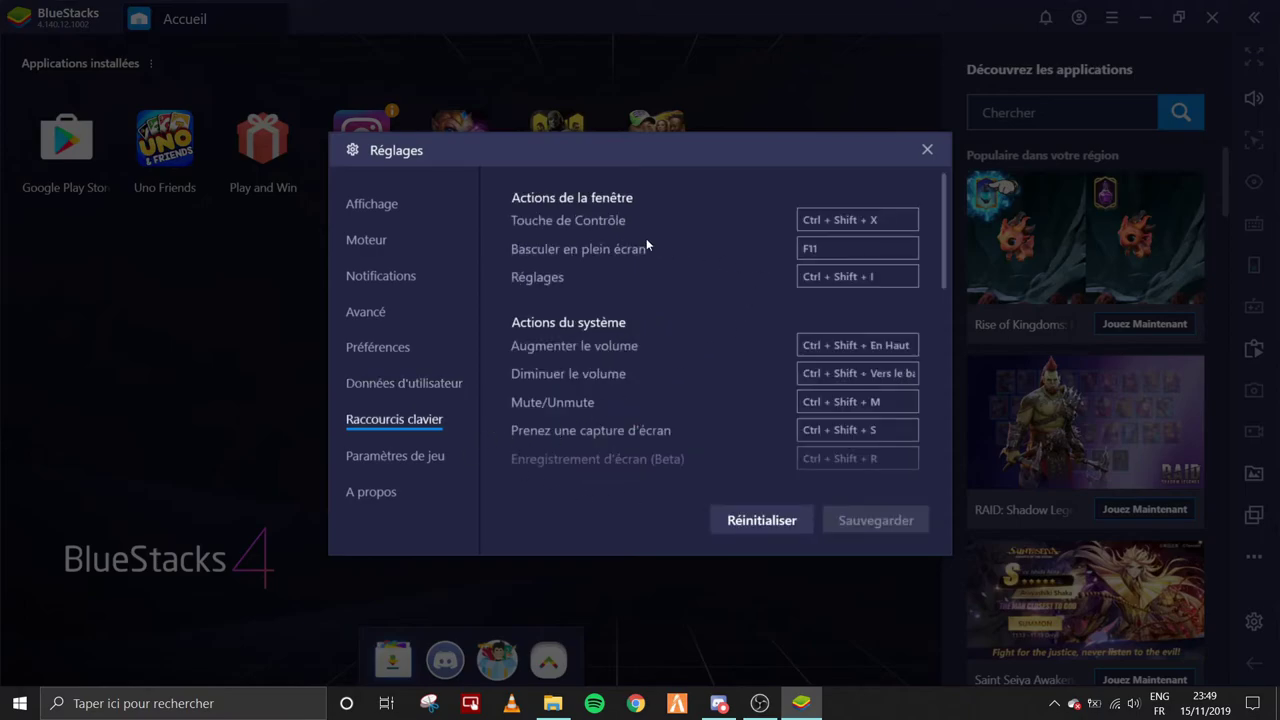
{"action": "scroll", "coordinate": [648, 243], "scroll_direction": "down", "scroll_amount": 10}
{"action": "scroll", "coordinate": [748, 272], "scroll_direction": "down", "scroll_amount": 2}
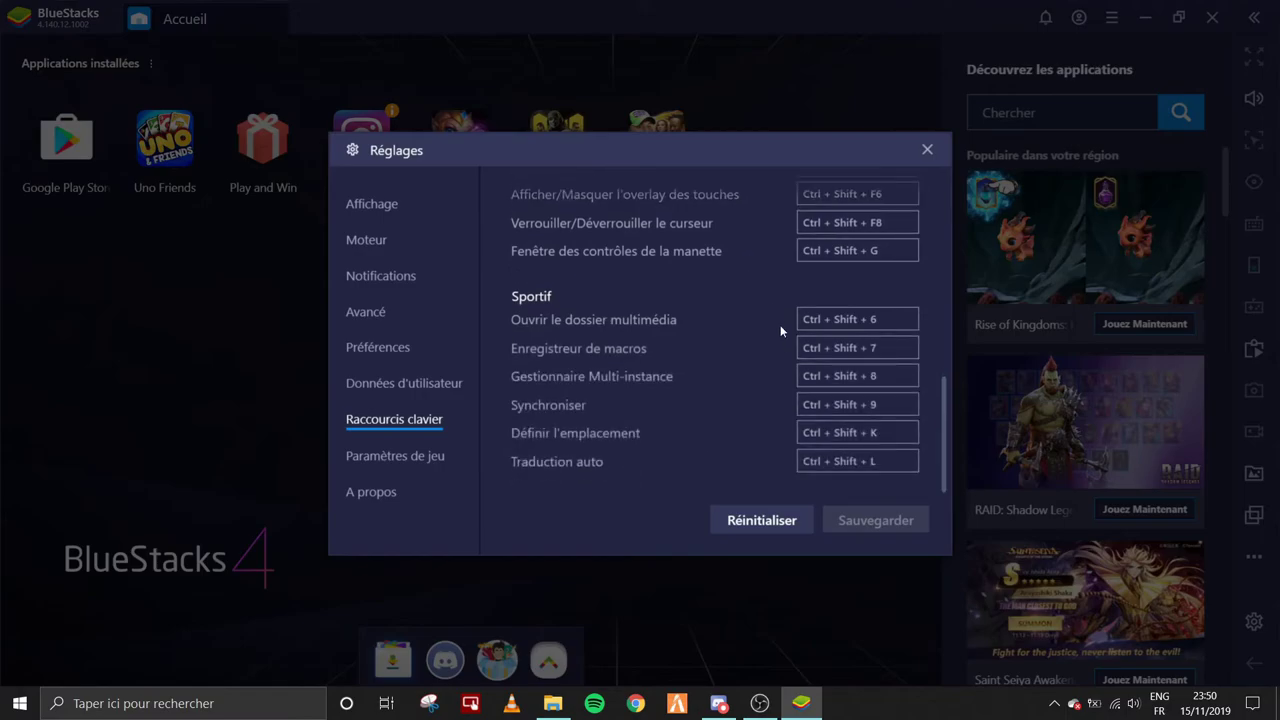
{"action": "scroll", "coordinate": [783, 343], "scroll_direction": "up", "scroll_amount": 10}
Set the in-game resolution of Call of Duty: Mobile to FHD 1080p in the game settings and save the changes
{"action": "left_click", "coordinate": [394, 455]}
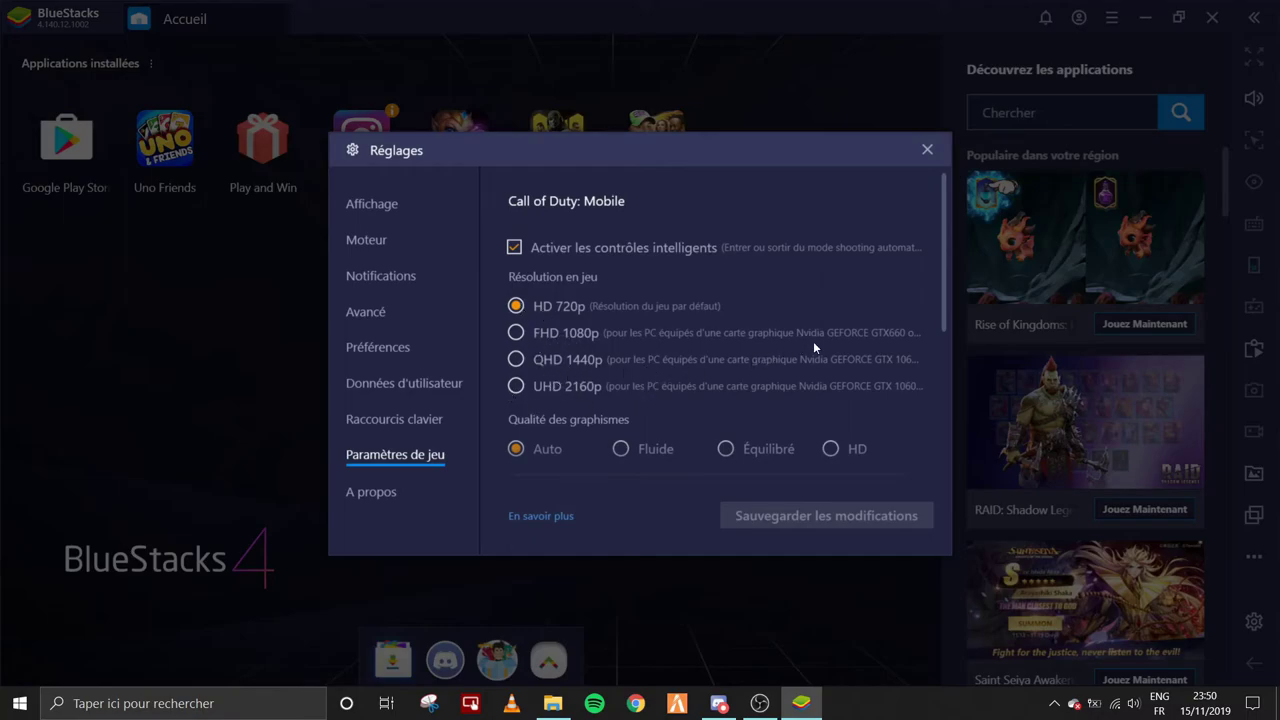
{"action": "left_click", "coordinate": [764, 336]}
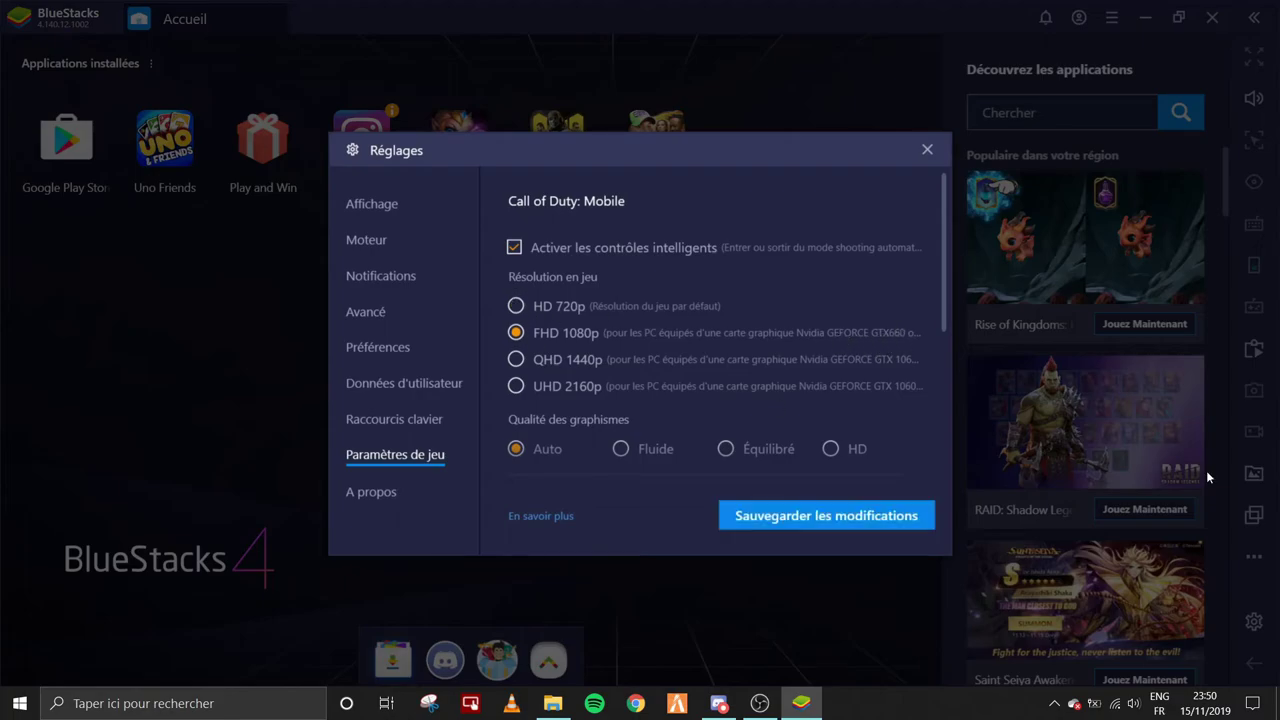
{"action": "left_click", "coordinate": [889, 512]}
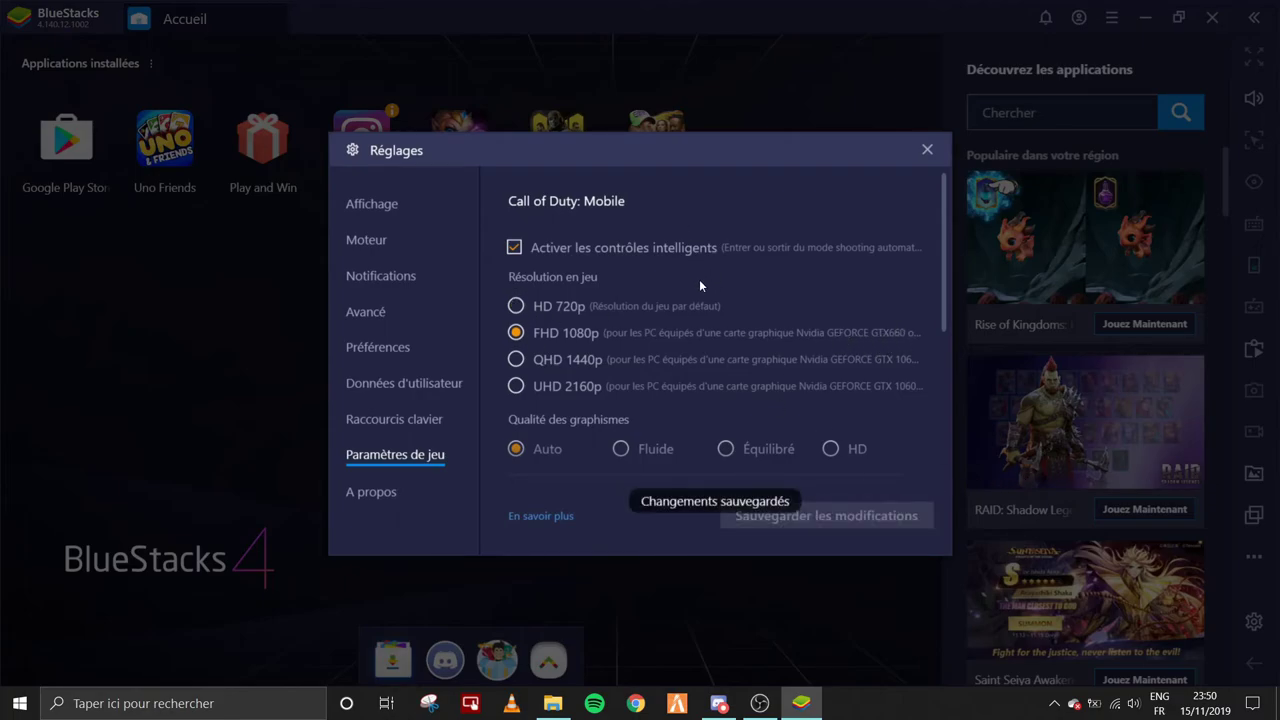
Review the smart control, resolution and graphics quality options for Call of Duty: Mobile, Garena Free Fire and PUBG MOBILE
{"action": "scroll", "coordinate": [610, 250], "scroll_direction": "down", "scroll_amount": 3}
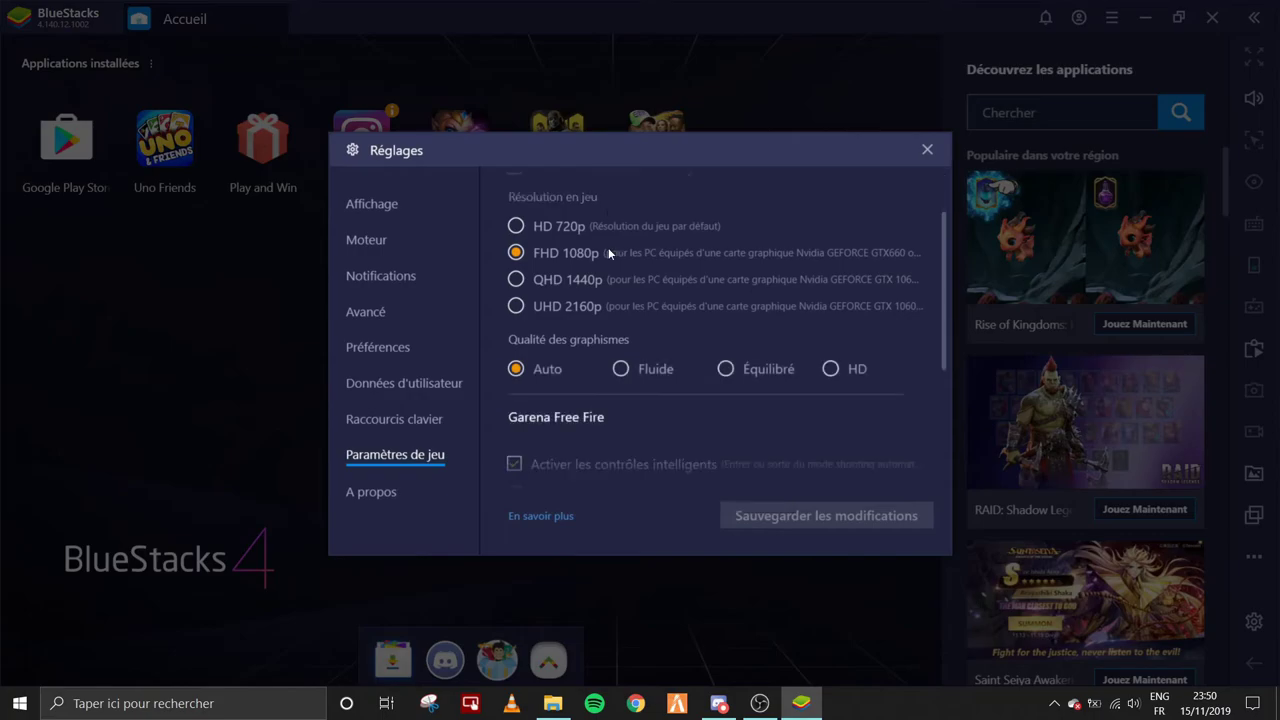
{"action": "scroll", "coordinate": [618, 262], "scroll_direction": "down", "scroll_amount": 3}
{"action": "scroll", "coordinate": [610, 300], "scroll_direction": "up", "scroll_amount": 2}
{"action": "scroll", "coordinate": [603, 318], "scroll_direction": "up", "scroll_amount": 4}
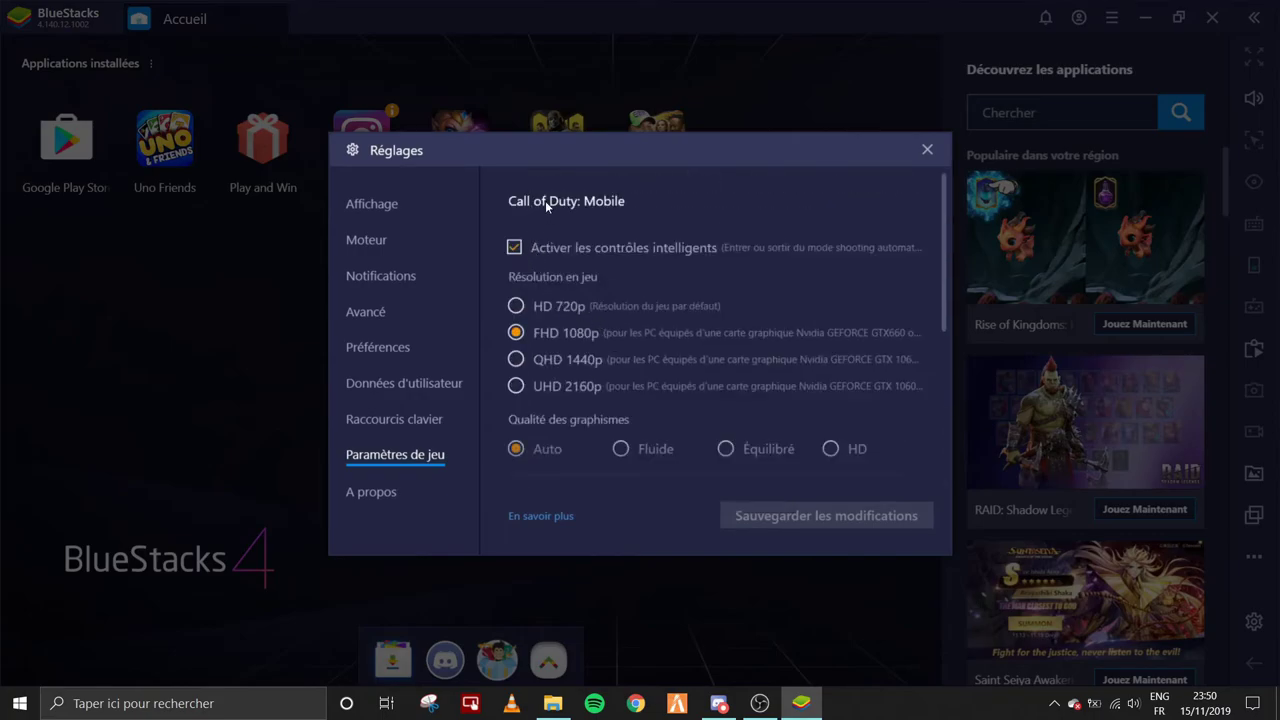
{"action": "scroll", "coordinate": [573, 333], "scroll_direction": "down", "scroll_amount": 2}
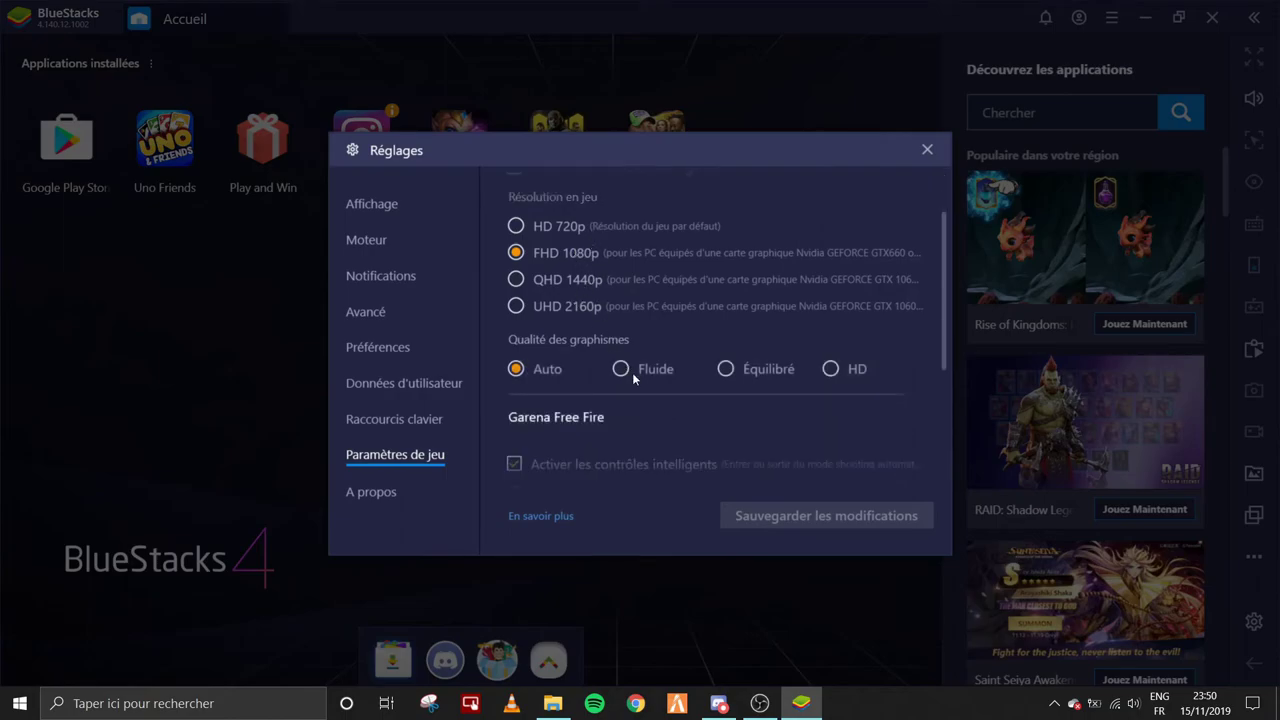
{"action": "scroll", "coordinate": [814, 386], "scroll_direction": "down", "scroll_amount": 4}
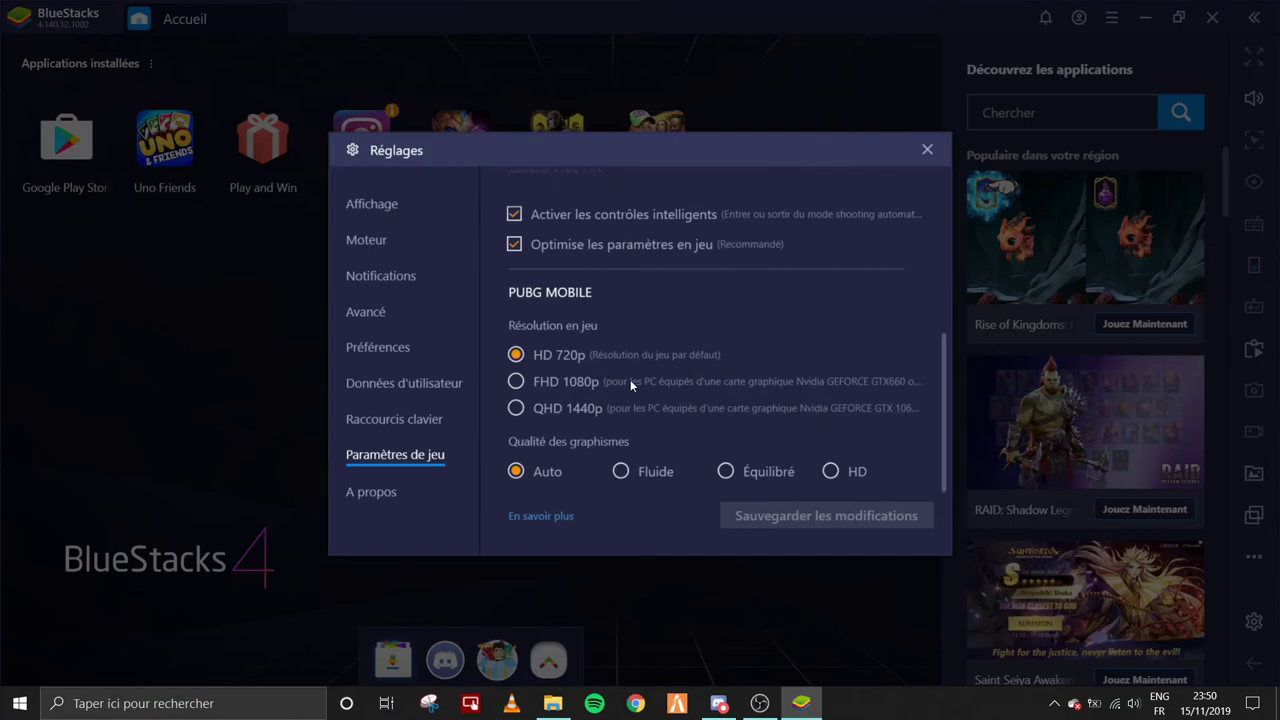
Check the BlueStacks version information and close the settings
{"action": "left_click", "coordinate": [388, 490]}
{"action": "left_click", "coordinate": [652, 326]}
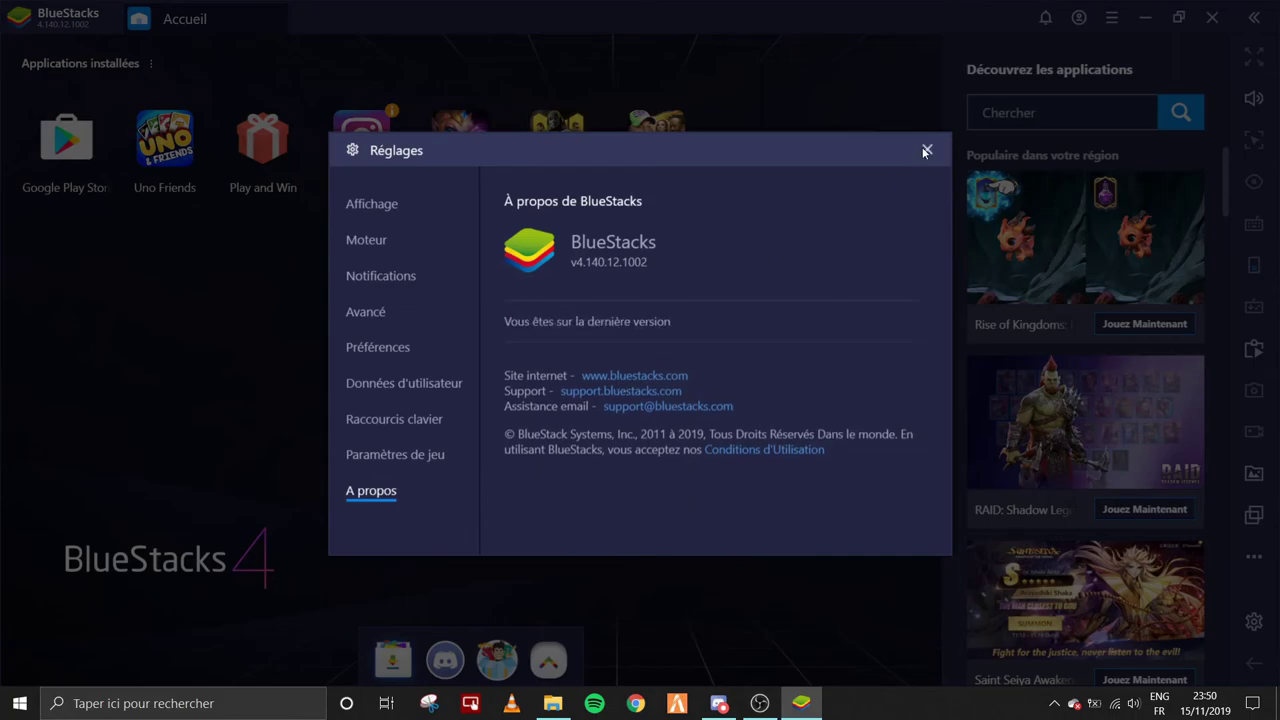
{"action": "left_click", "coordinate": [925, 151]}
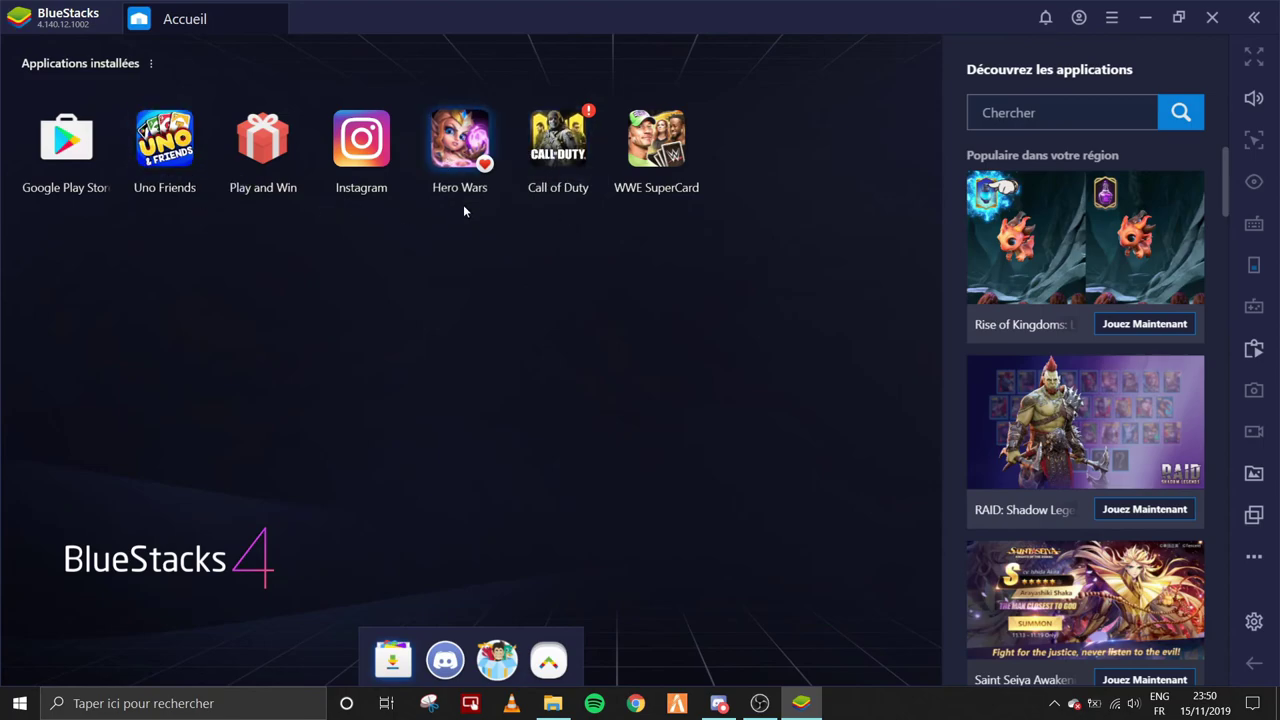
Launch Uno Friends, toggle its music and play a card from the hand in a match
{"action": "left_click", "coordinate": [165, 145]}
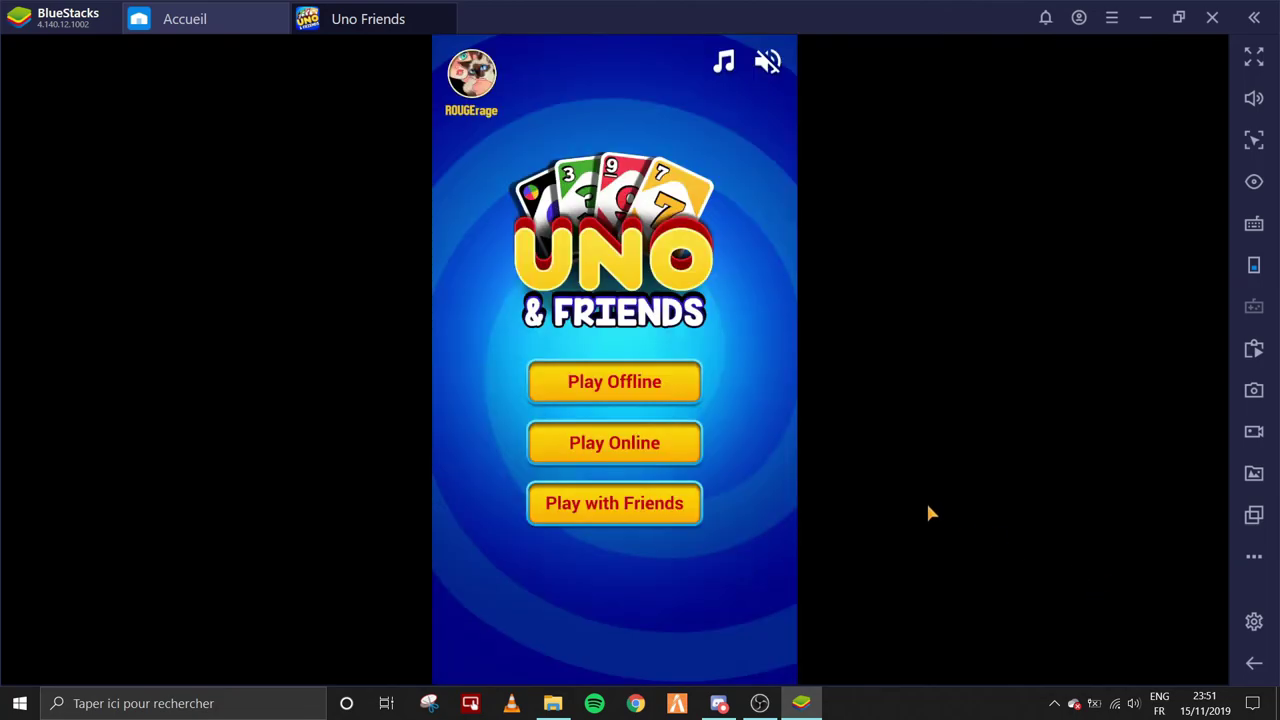
{"action": "left_click", "coordinate": [719, 62]}
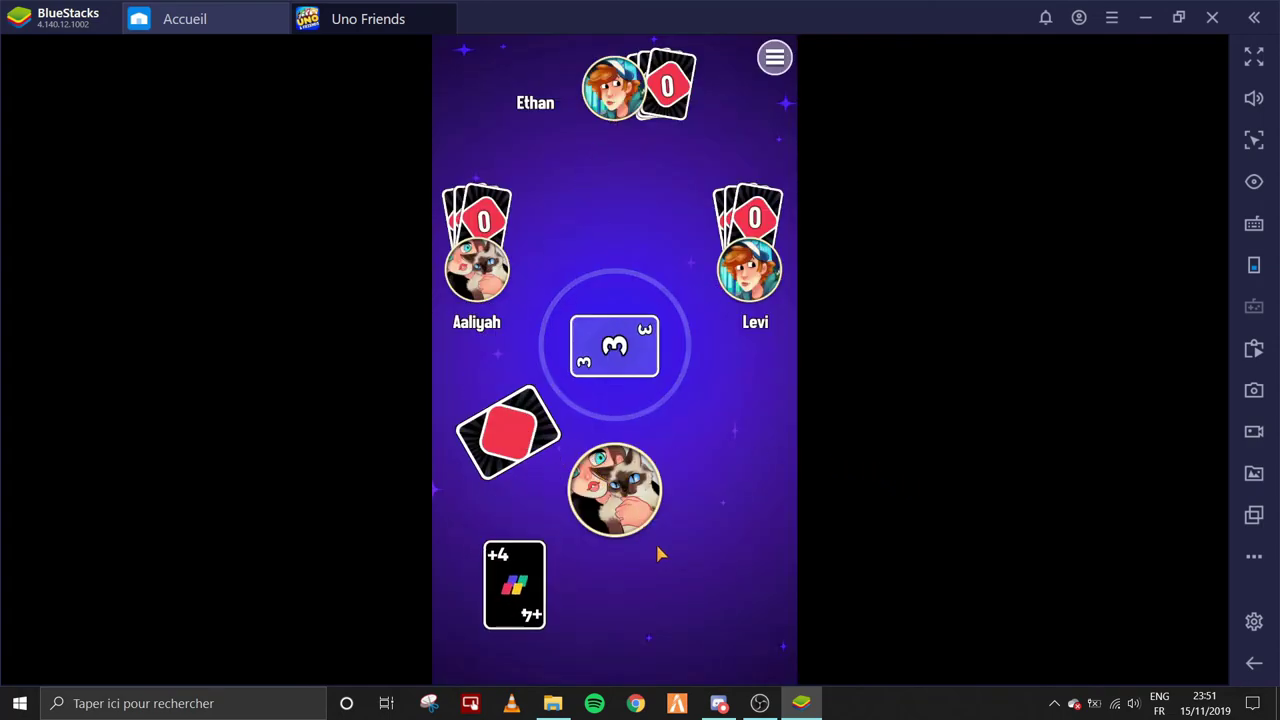
{"action": "left_click", "coordinate": [510, 583]}
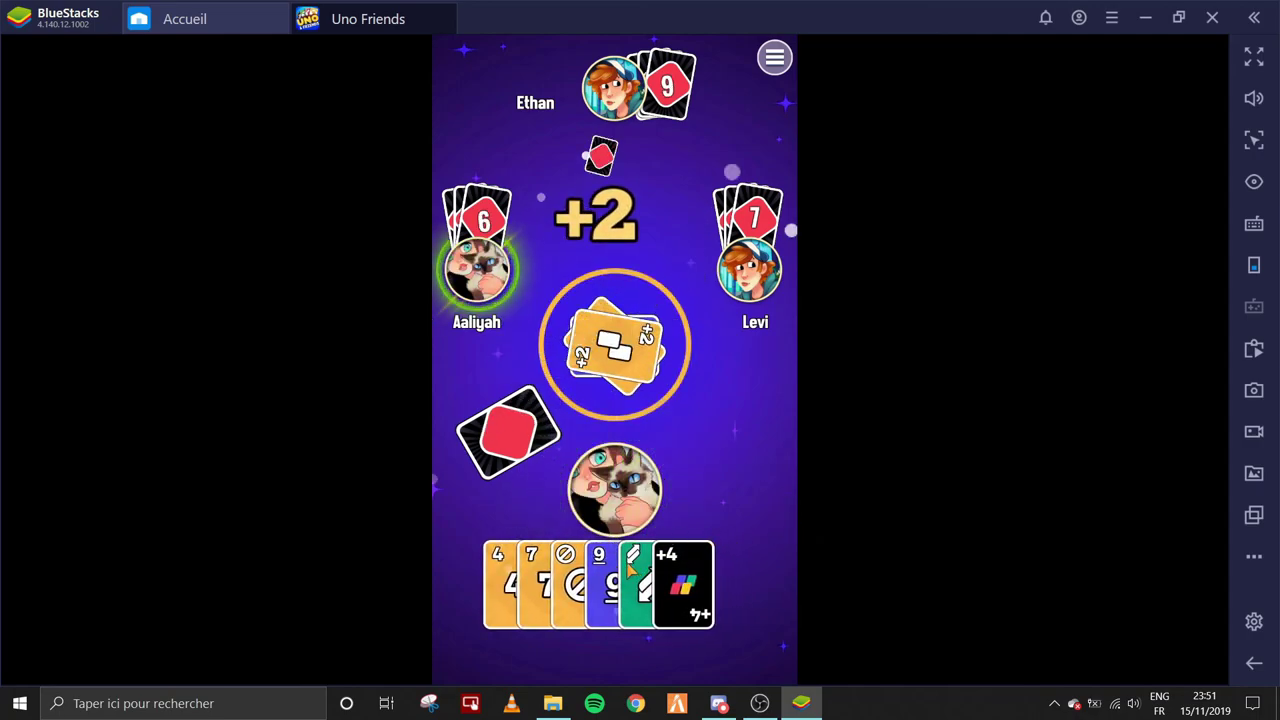